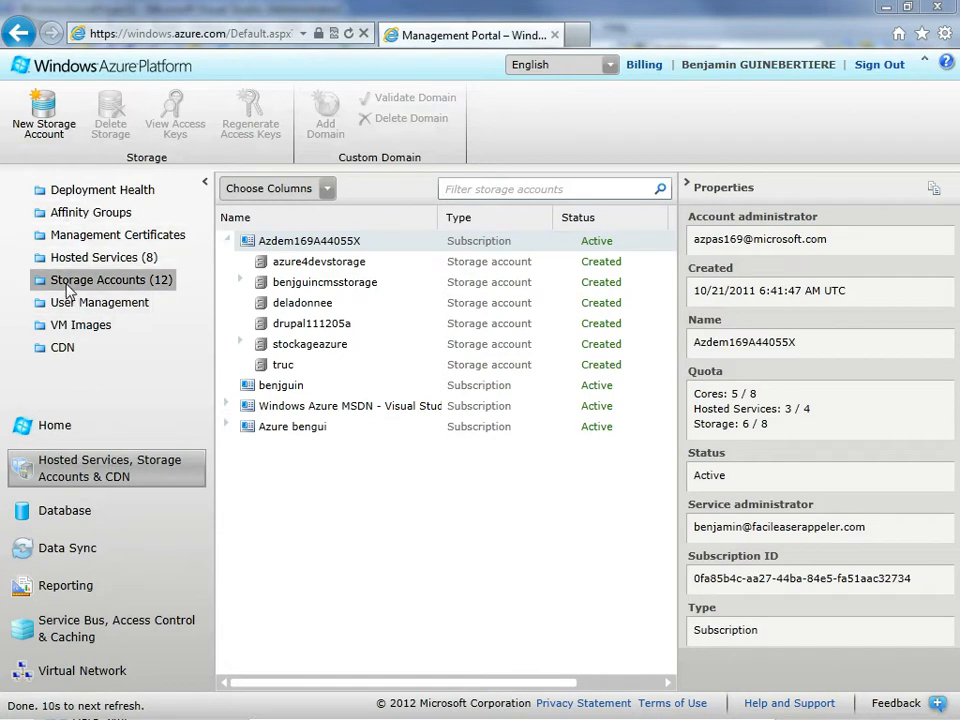
# Step: Create a storage account in the first listed subscription with the URL moncomptedestockage and the region North Europe
pyautogui.click(268, 243)
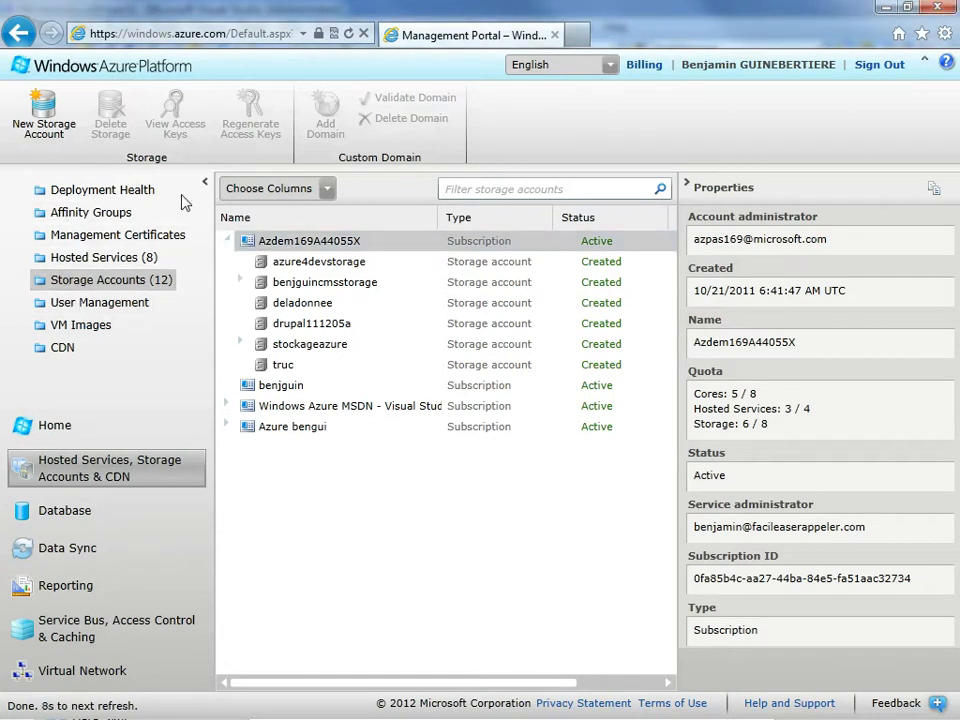
pyautogui.click(38, 115)
pyautogui.click(341, 355)
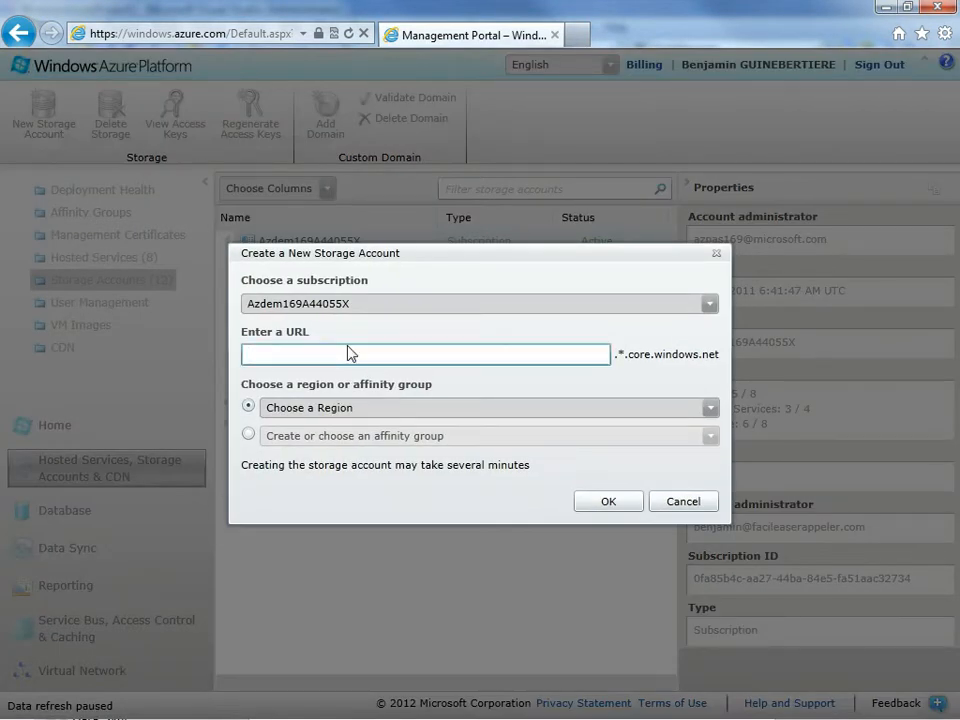
pyautogui.write('moncomptedestockage')
pyautogui.click(312, 410)
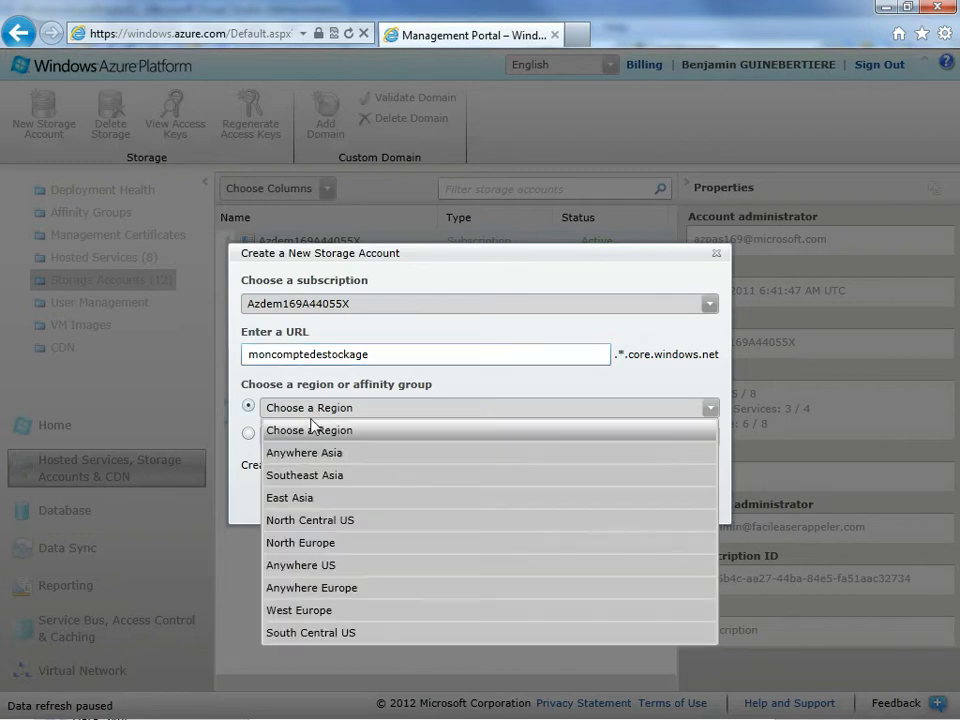
pyautogui.click(303, 545)
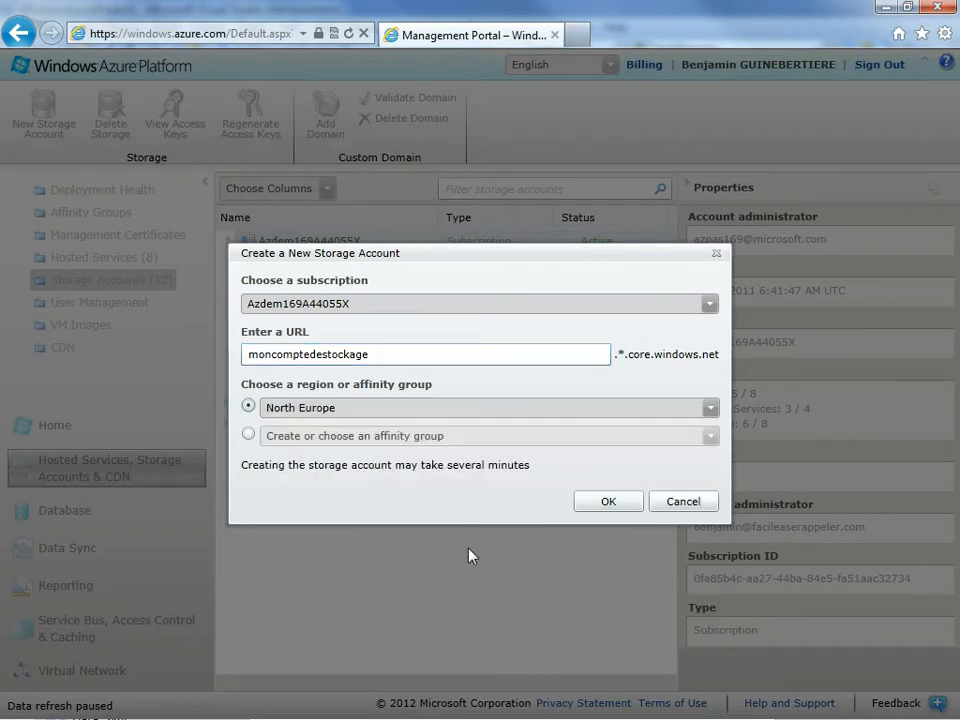
pyautogui.click(620, 503)
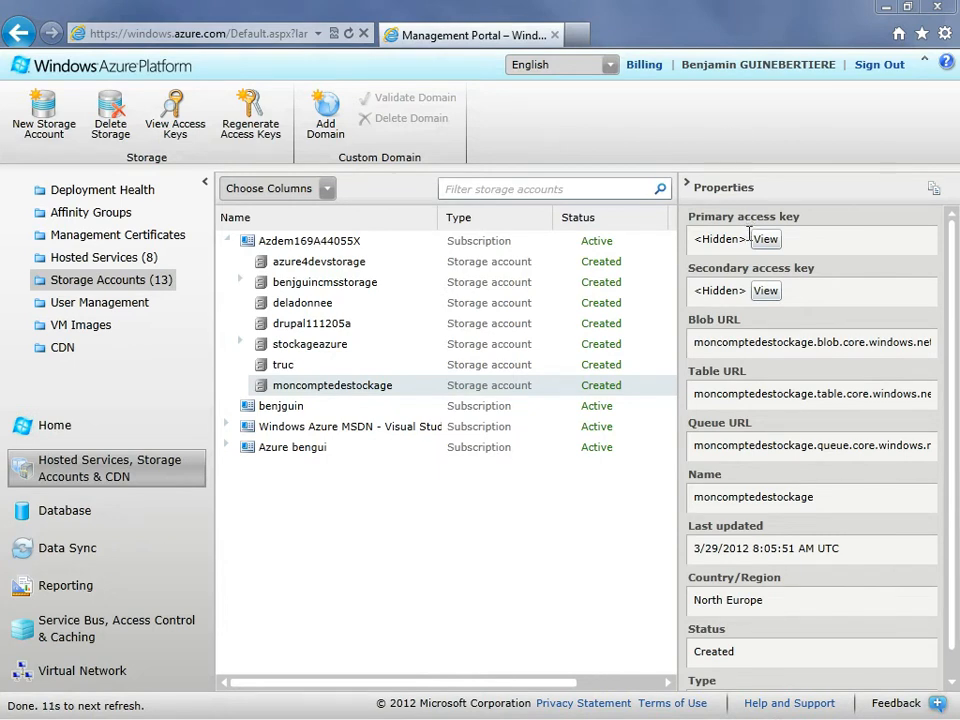
# Step: Start a new hosted service in the first listed subscription, using emplacementazure as both its URL prefix and its name
pyautogui.click(103, 260)
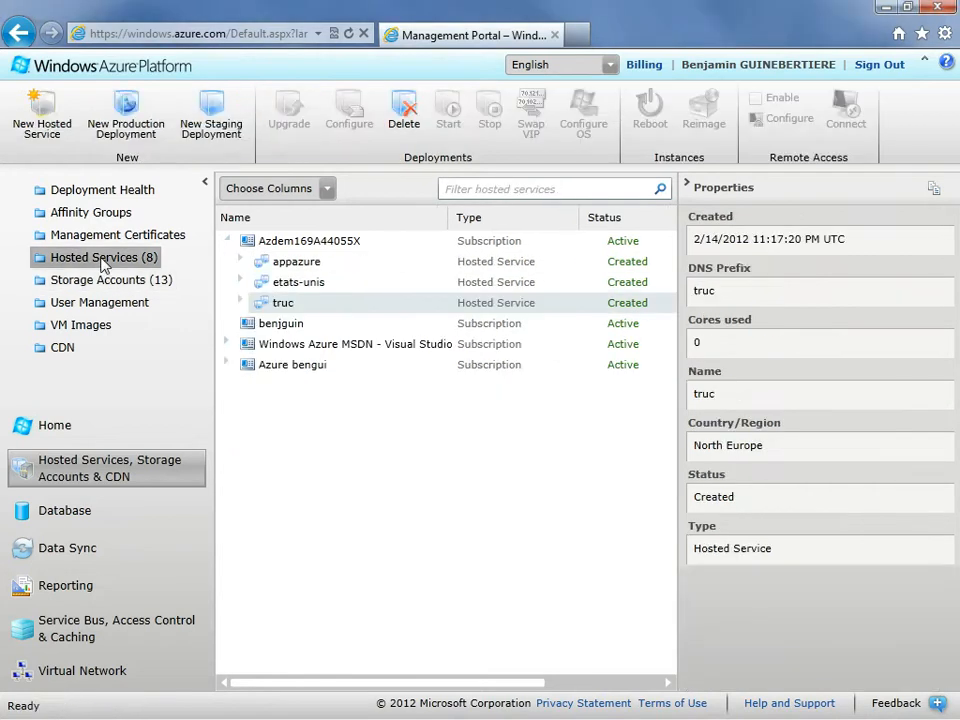
pyautogui.click(291, 245)
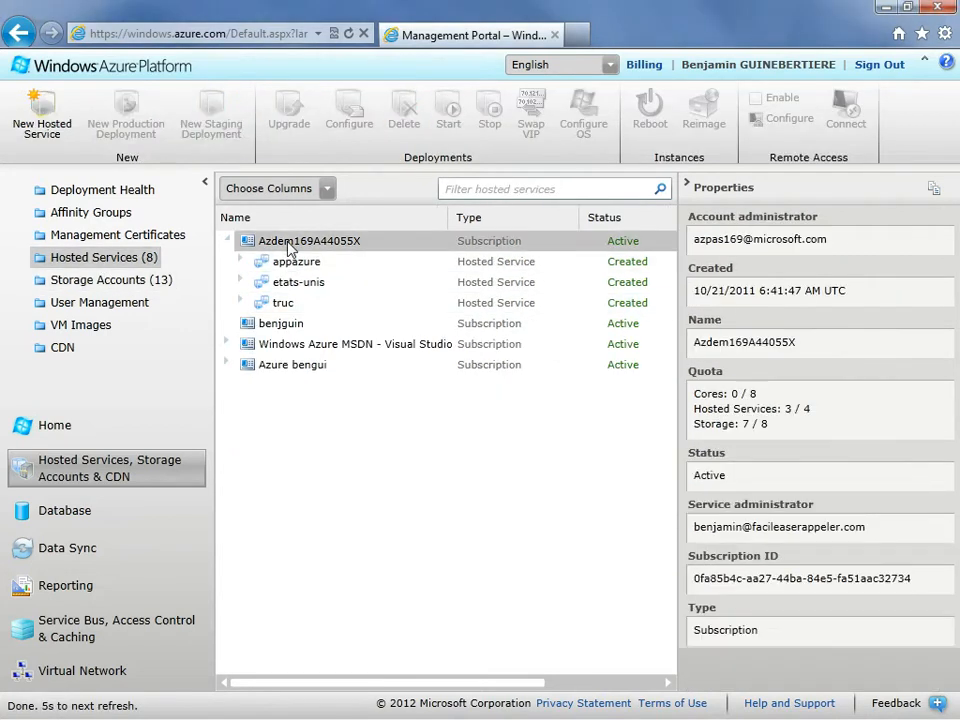
pyautogui.click(42, 112)
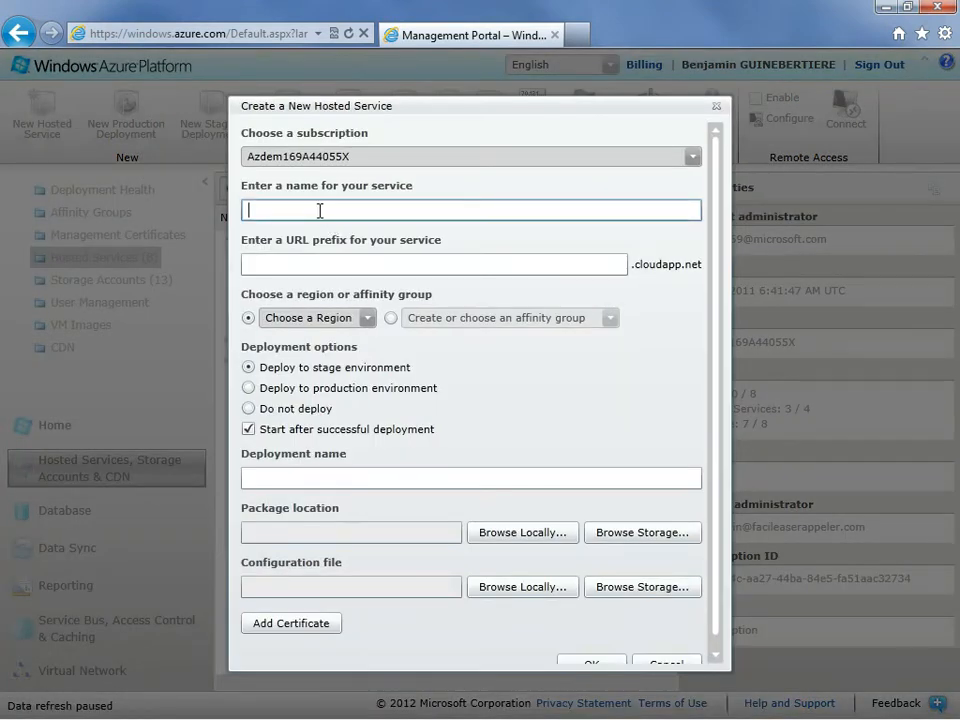
pyautogui.click(302, 265)
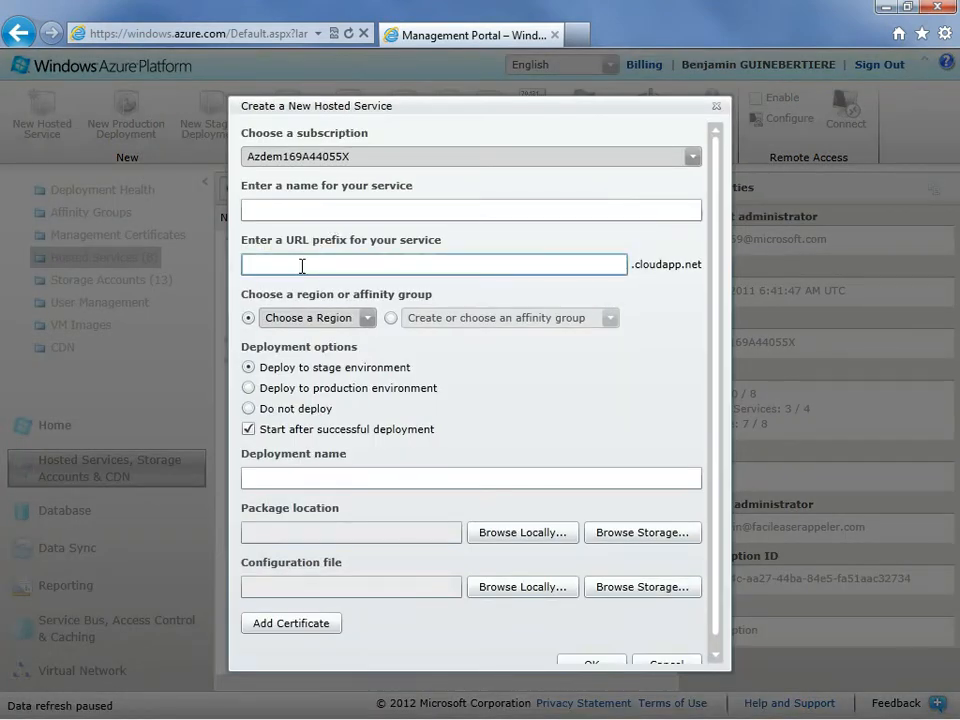
pyautogui.write('emplacementazure')
pyautogui.click(308, 211)
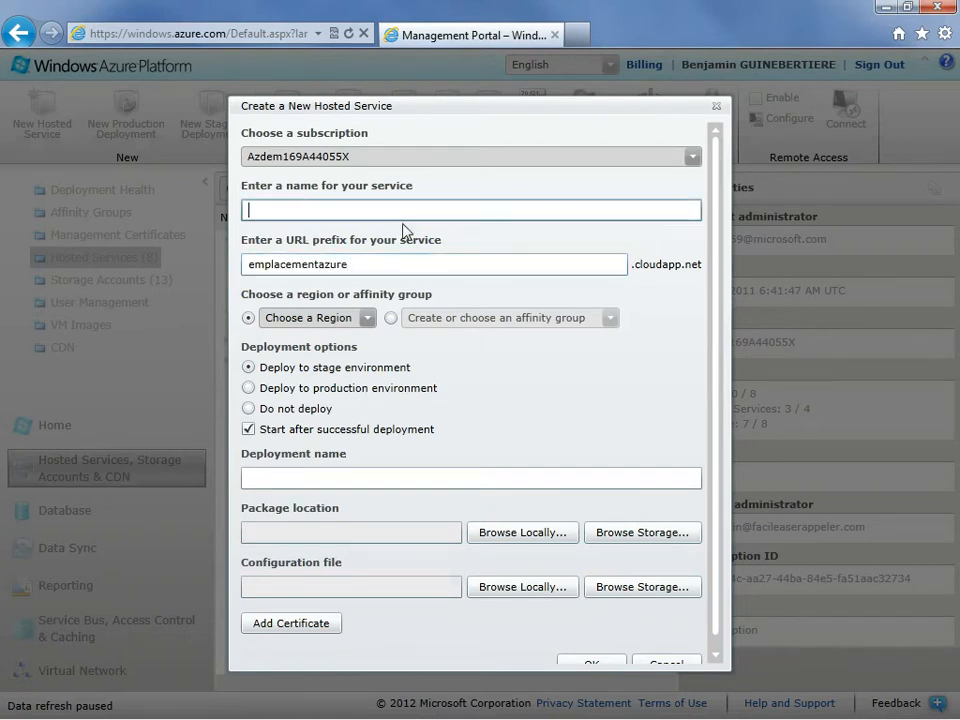
pyautogui.write('emplacementazure')
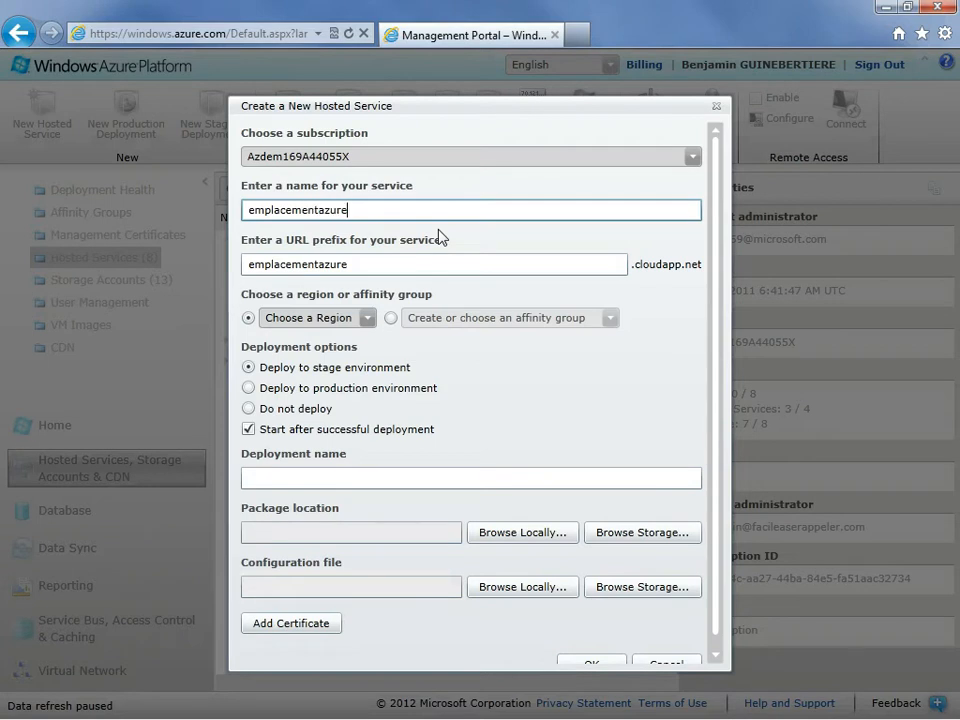
# Step: Set the hosted service's region to North Europe, choose not to deploy, and create the service
pyautogui.click(313, 319)
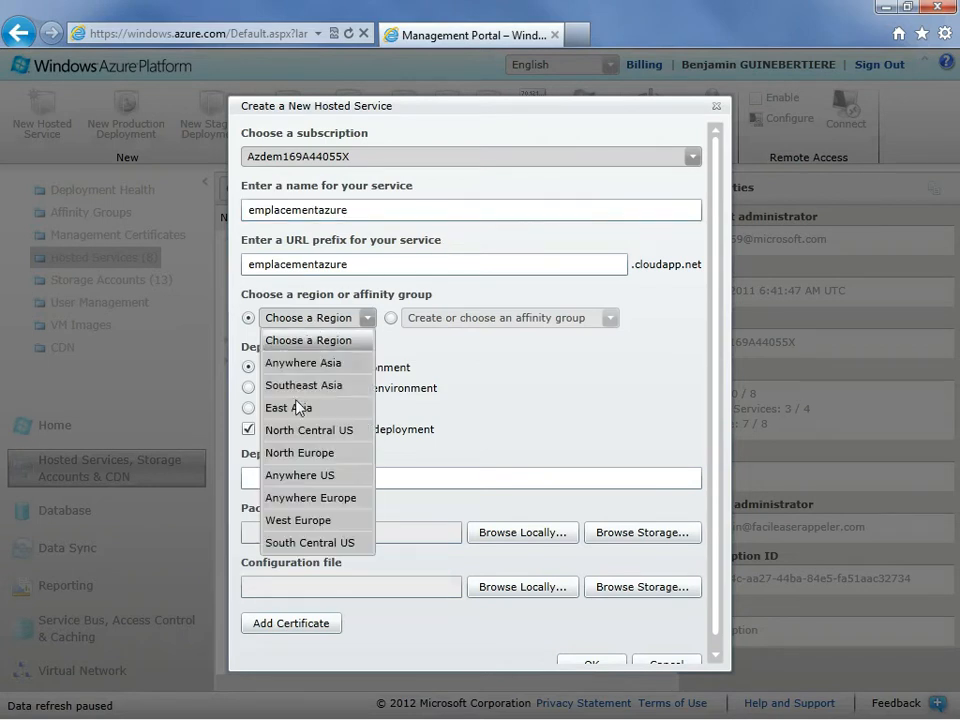
pyautogui.click(300, 455)
pyautogui.click(249, 409)
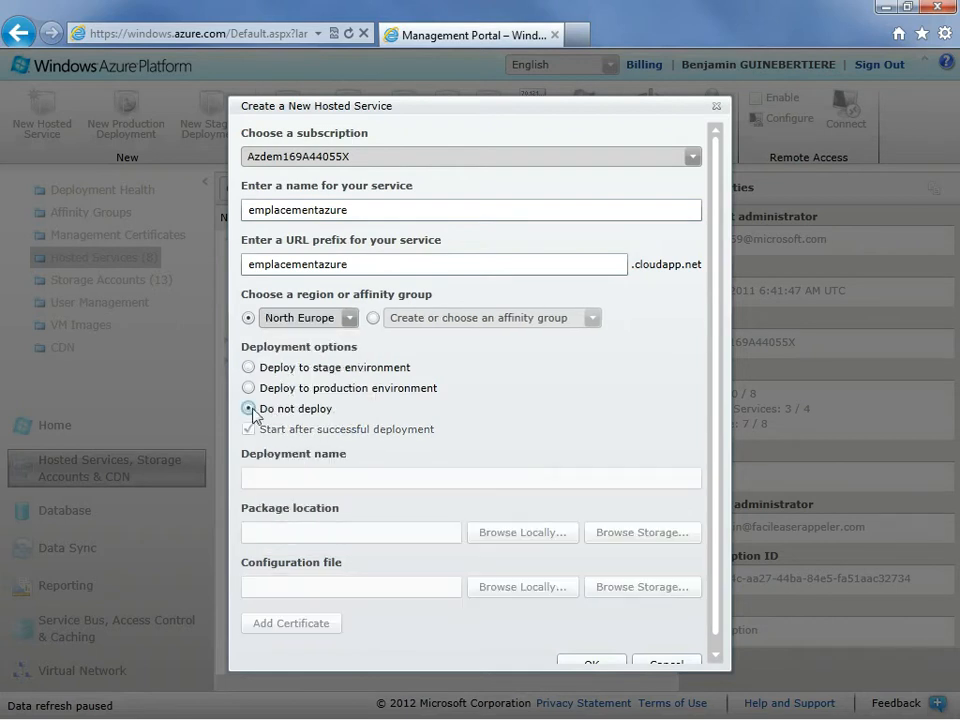
pyautogui.click(589, 662)
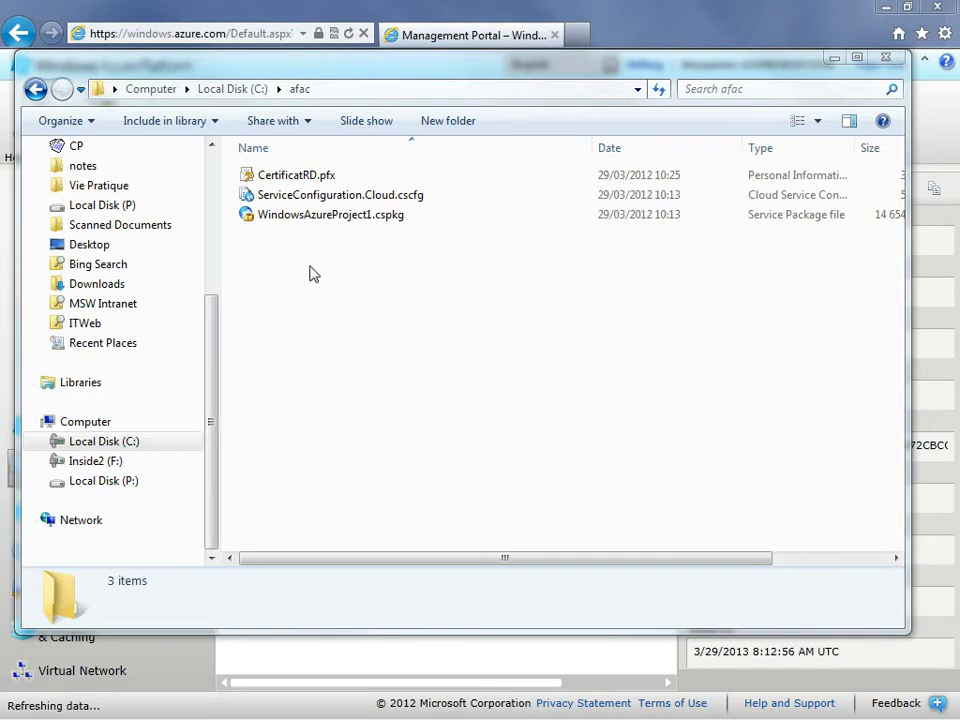
# Step: Examine the service package, the cloud service configuration file and the certificate file in the afac folder
pyautogui.click(321, 216)
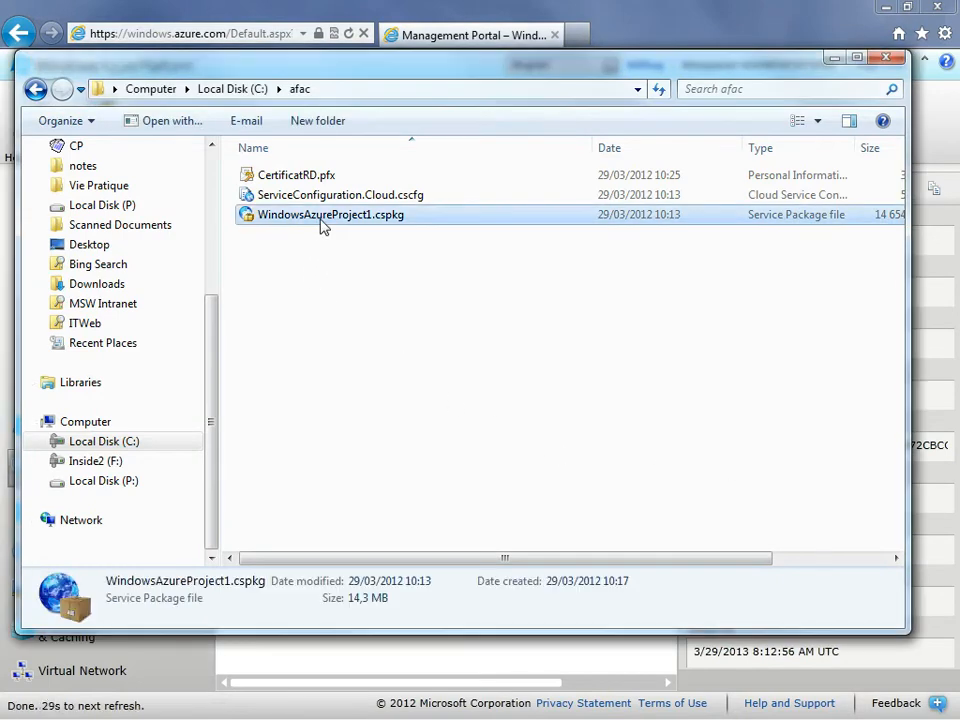
pyautogui.click(349, 198)
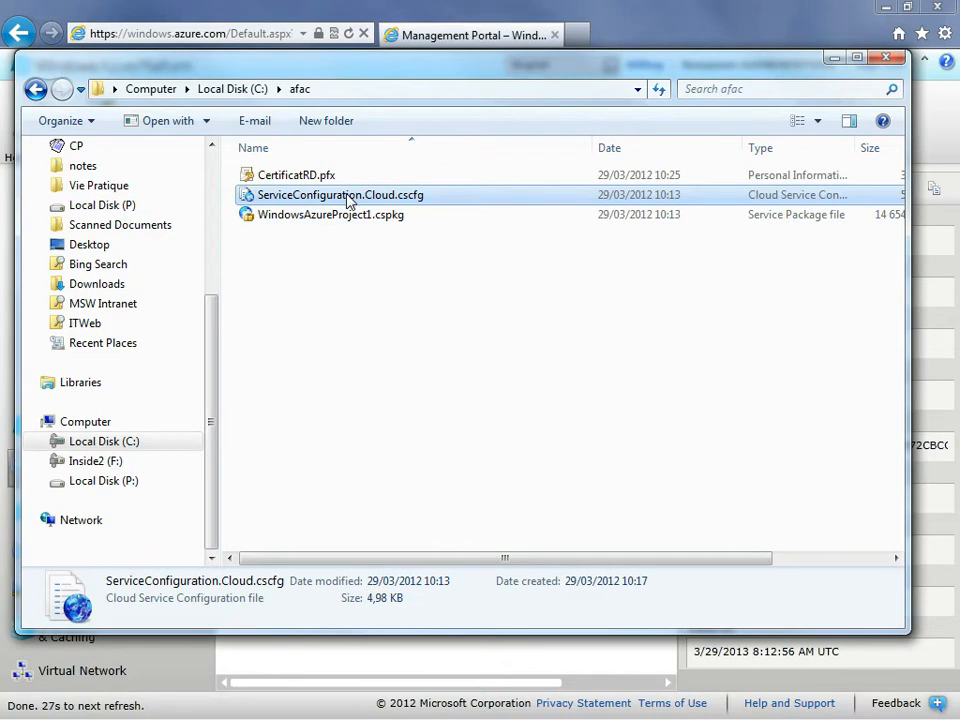
pyautogui.click(328, 180)
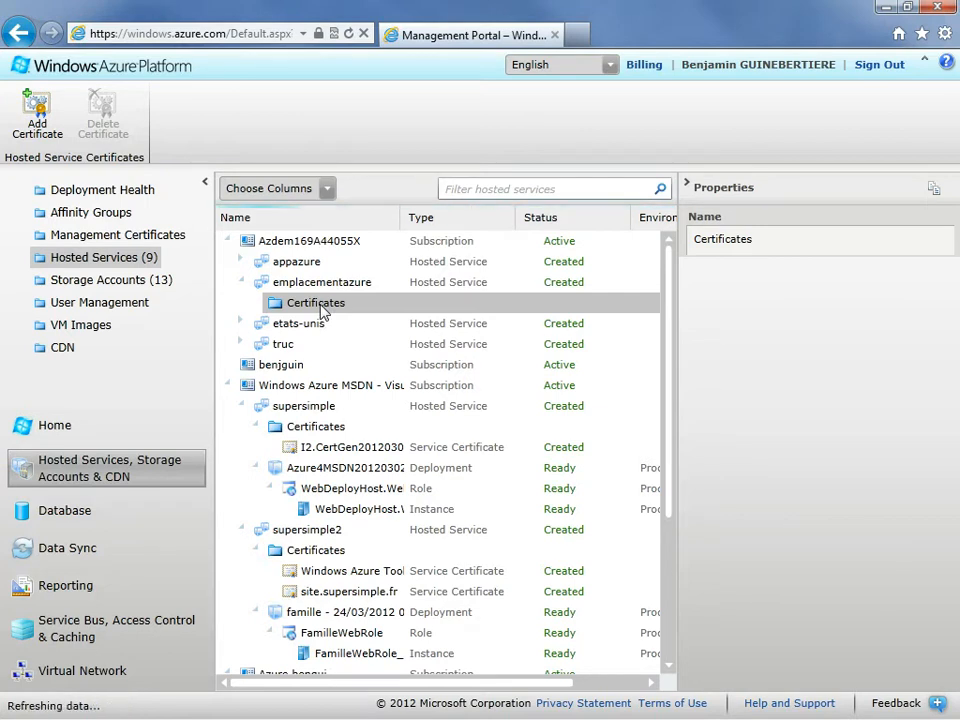
# Step: Start a certificate upload for the emplacementazure hosted service and choose CertificatRD.pfx from c:\afac
pyautogui.click(37, 128)
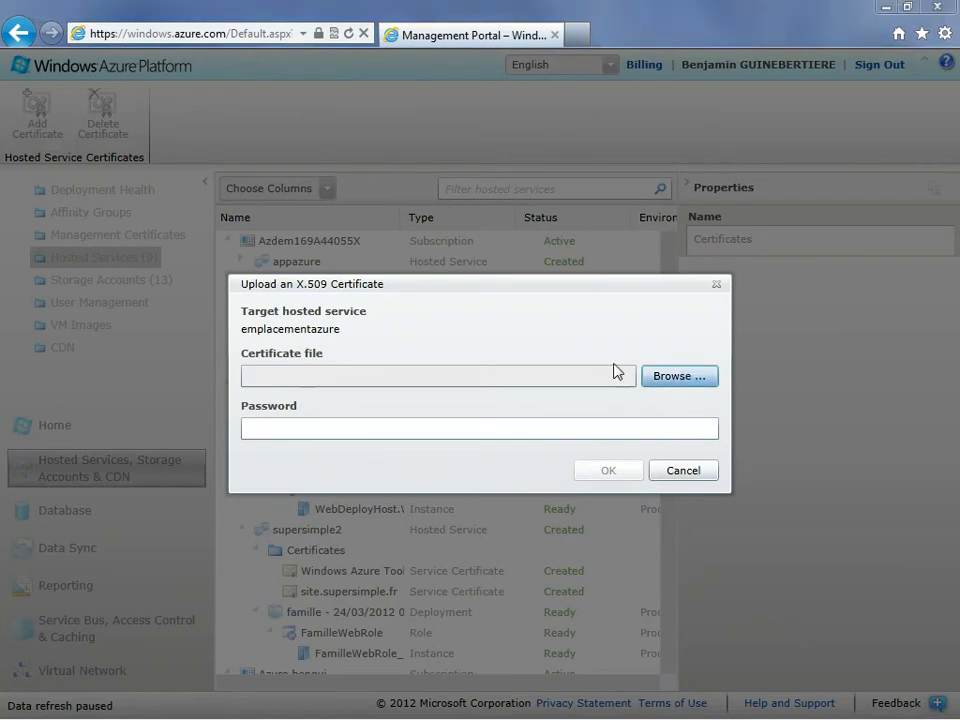
pyautogui.click(677, 375)
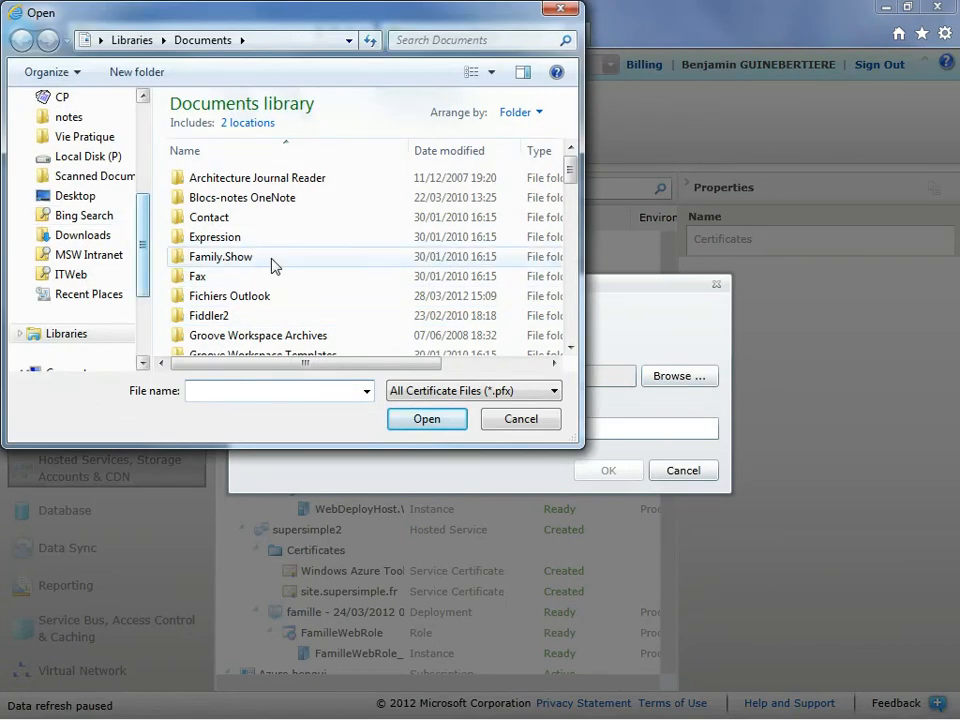
pyautogui.write('c:\\afac')
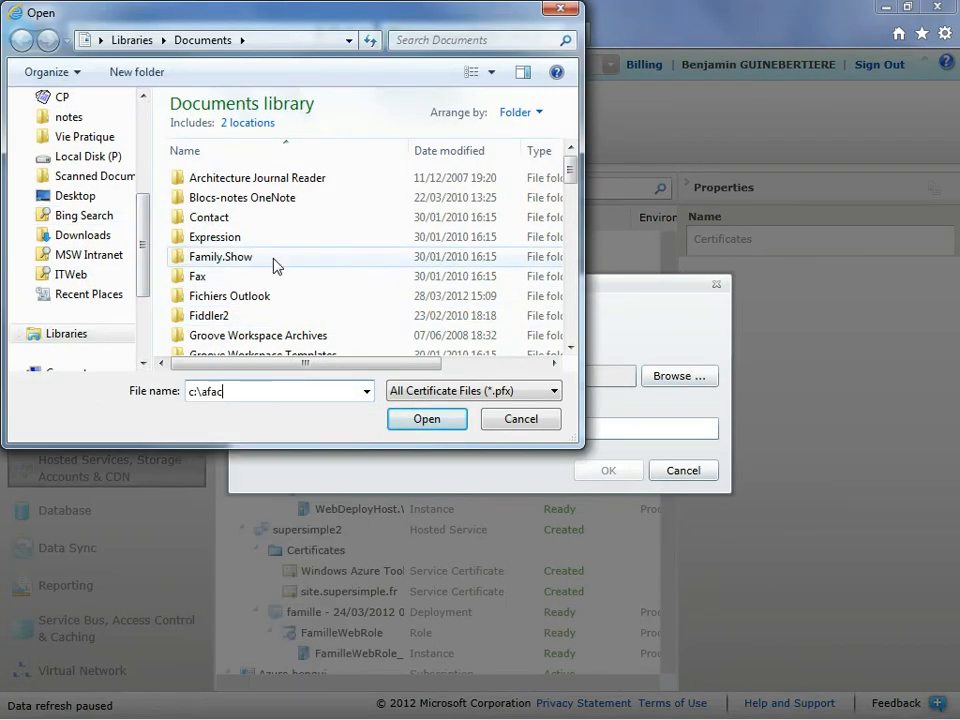
pyautogui.press('Return')
pyautogui.doubleClick(257, 130)
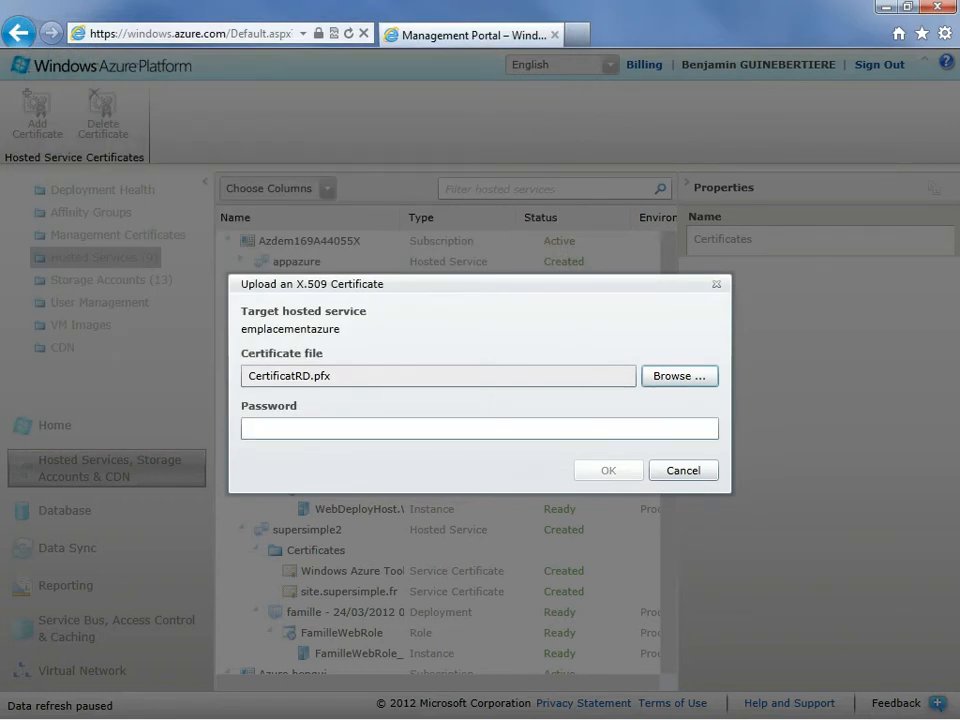
# Step: Copy the certificate password from the Notepad note, paste it into the upload form's password field and upload the certificate
pyautogui.hotkey('alt', 'Tab')
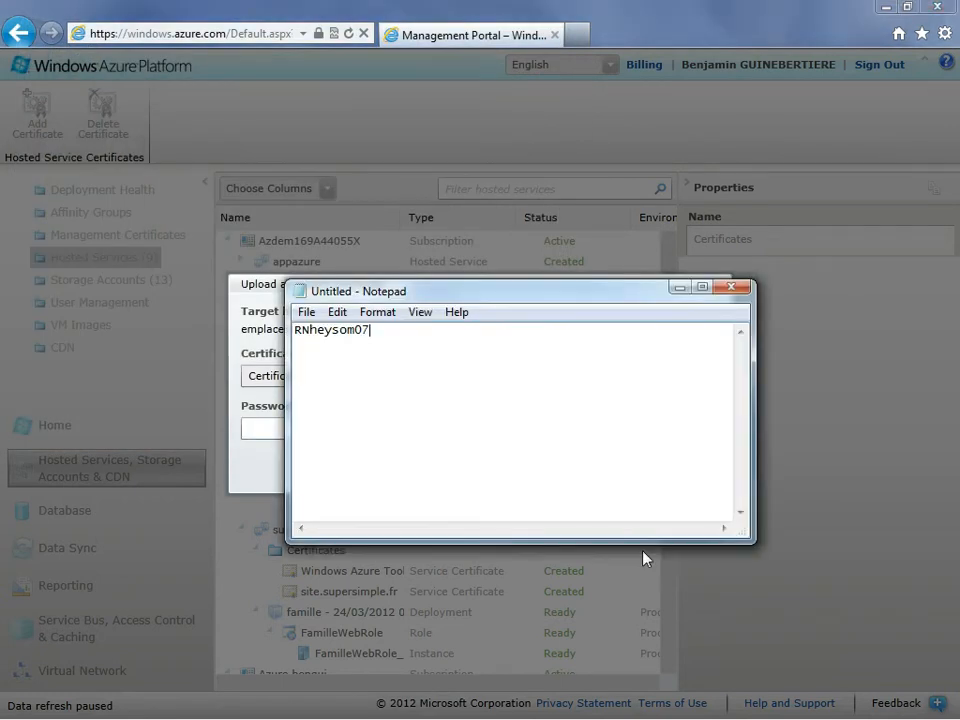
pyautogui.doubleClick(327, 332)
pyautogui.click(271, 425)
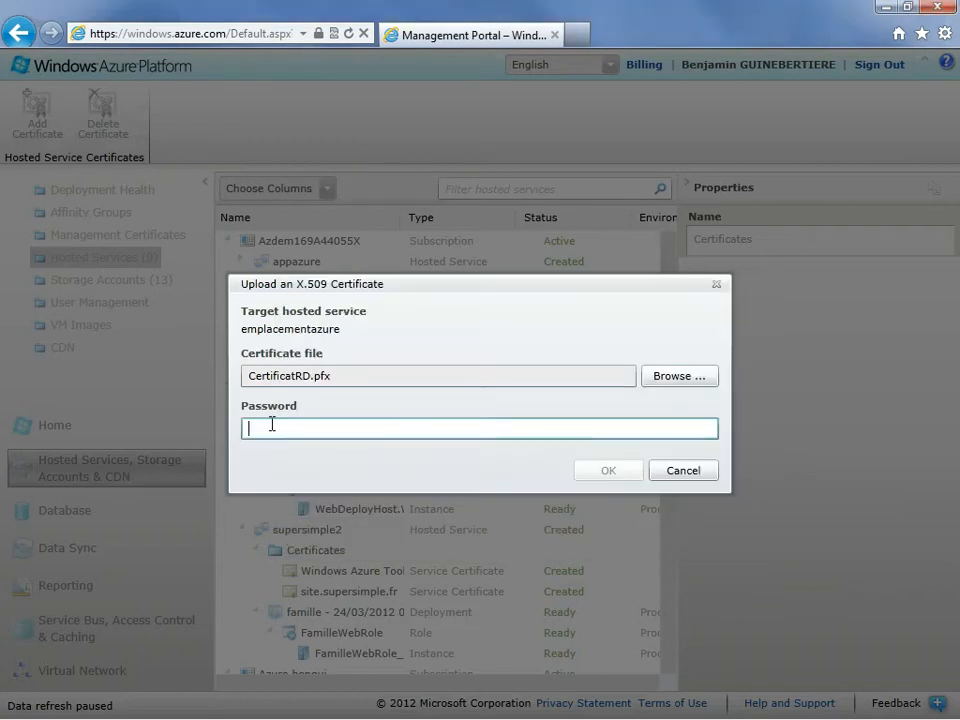
pyautogui.hotkey('ctrl', 'v')
pyautogui.click(576, 472)
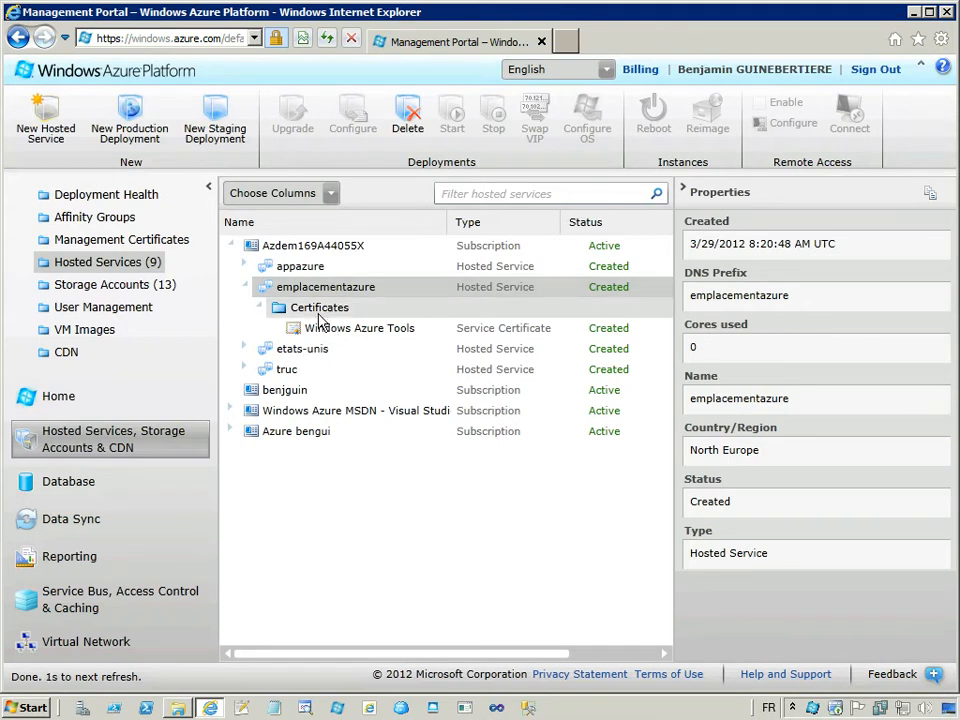
# Step: Set up a production deployment named mon application for emplacementazure with the local files WindowsAzureProject1.cspkg and ServiceConfiguration.Cloud.cscfg
pyautogui.click(128, 130)
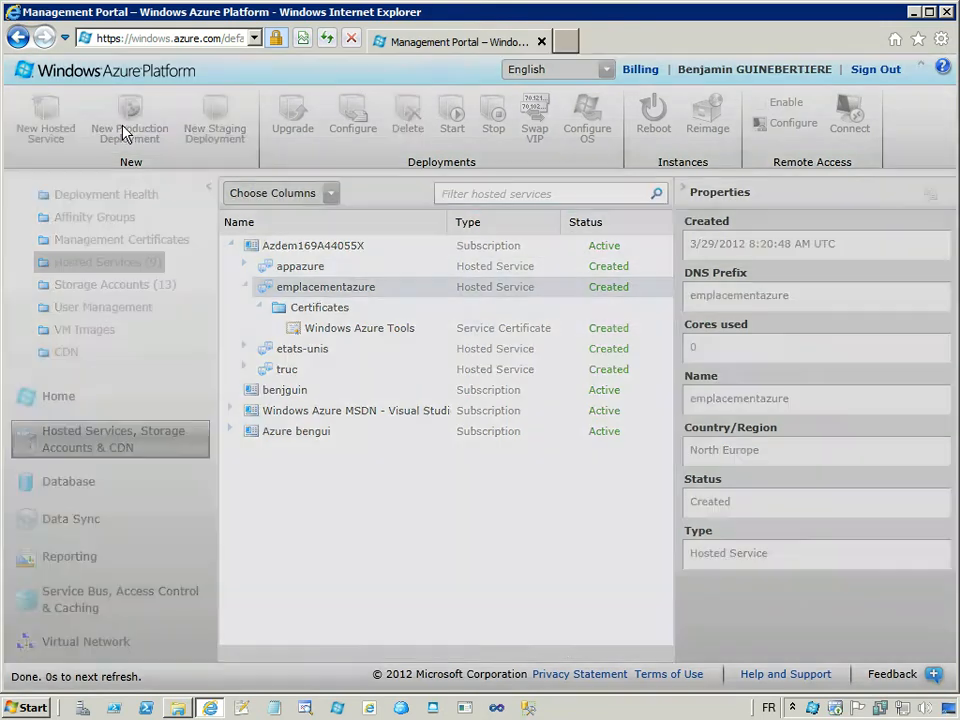
pyautogui.click(420, 375)
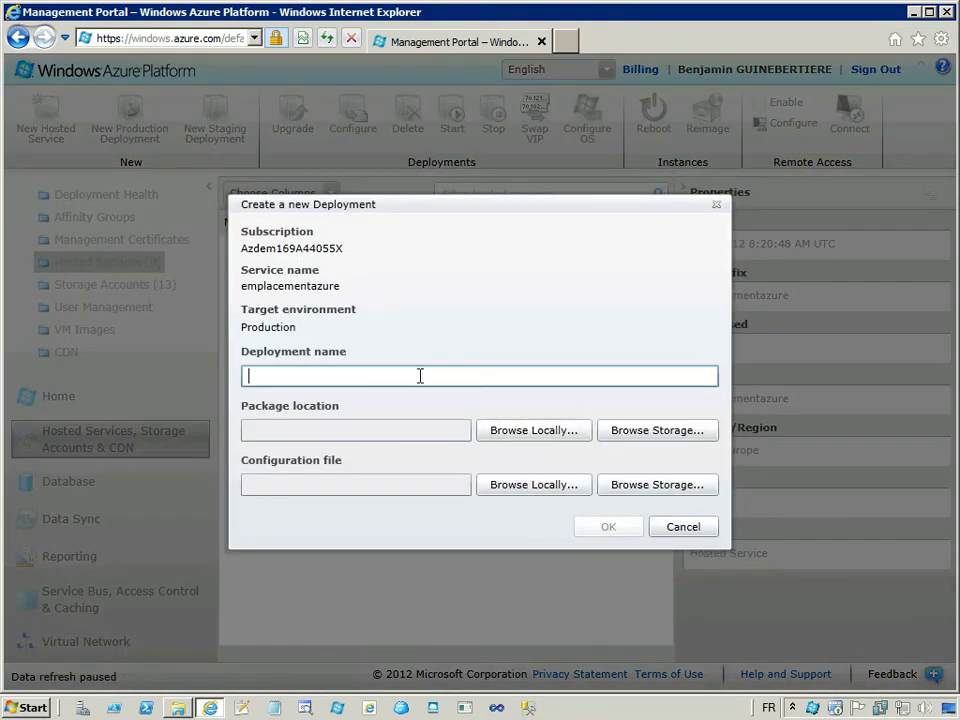
pyautogui.write('mon application')
pyautogui.click(552, 444)
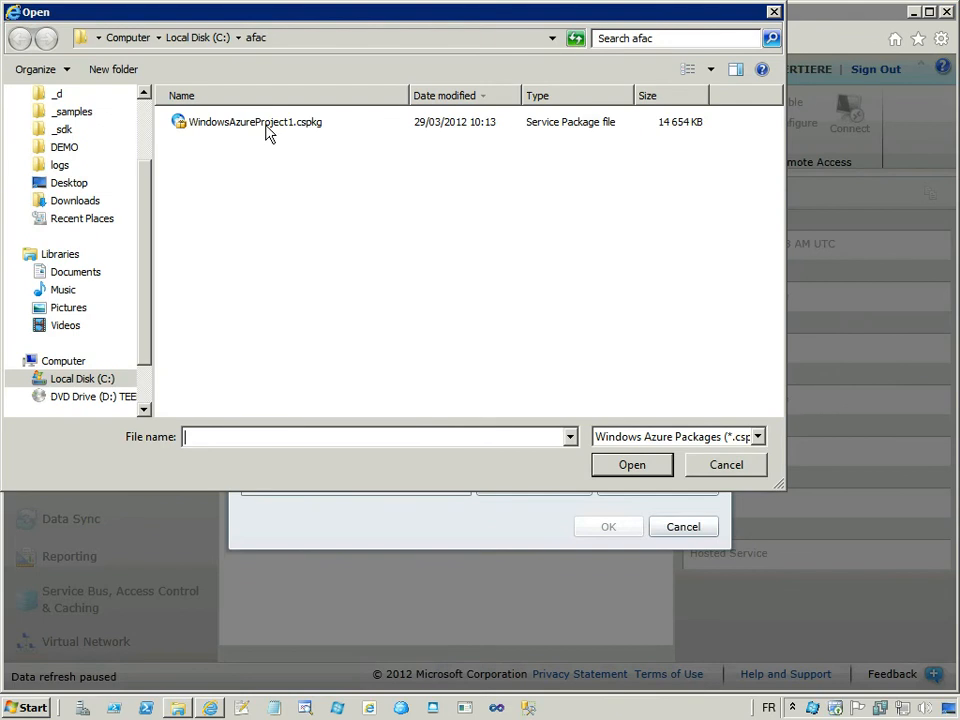
pyautogui.doubleClick(262, 124)
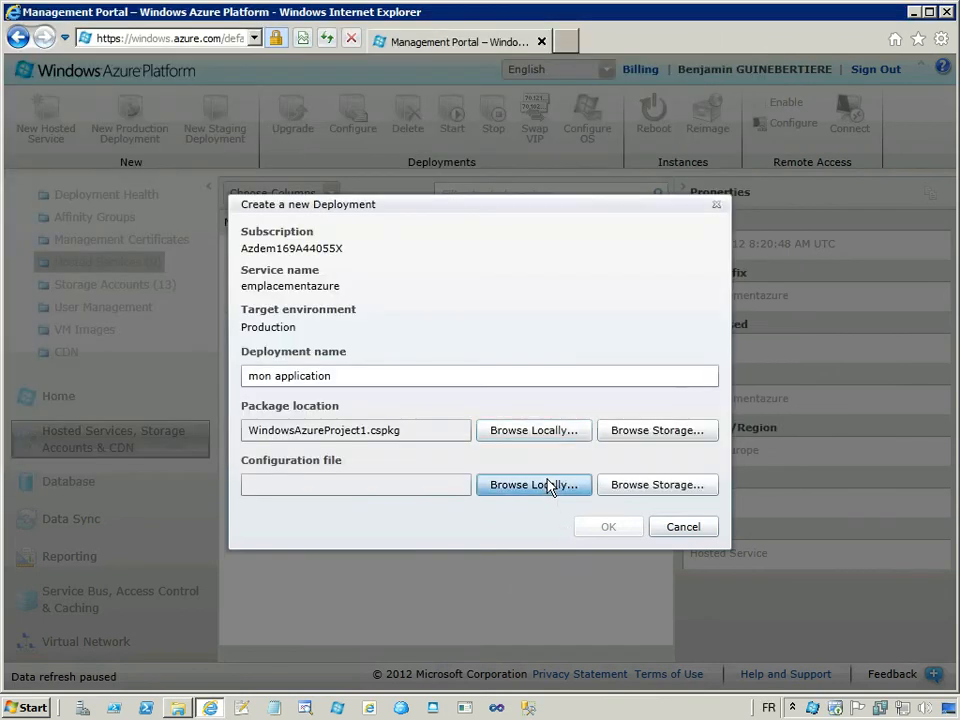
pyautogui.click(549, 487)
pyautogui.doubleClick(285, 124)
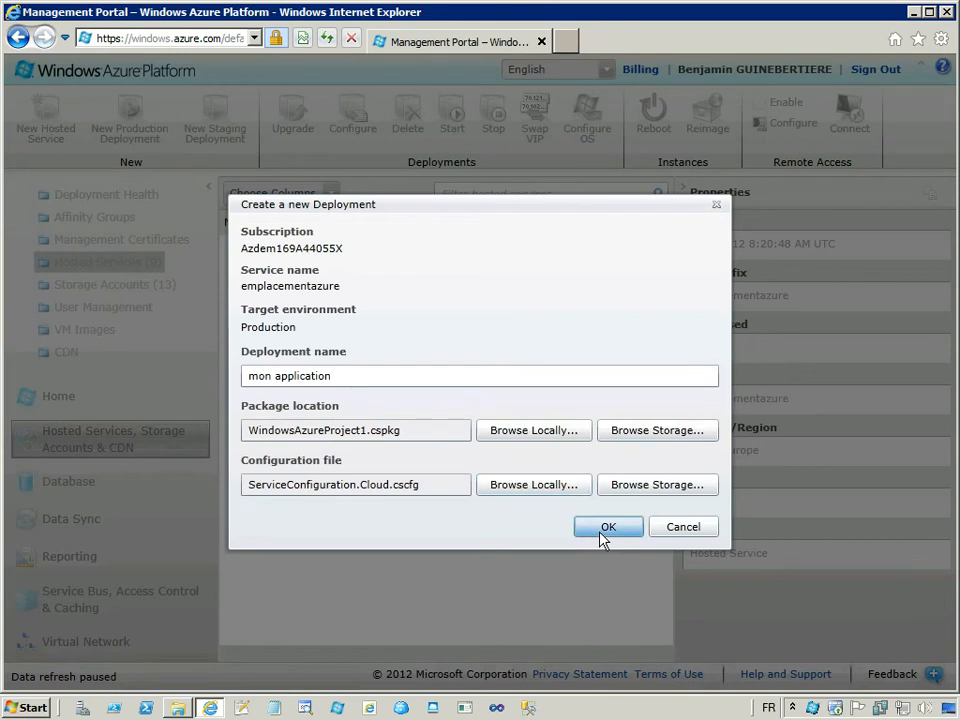
# Step: Submit the mon application deployment, review the warning's details and override the warning
pyautogui.click(605, 528)
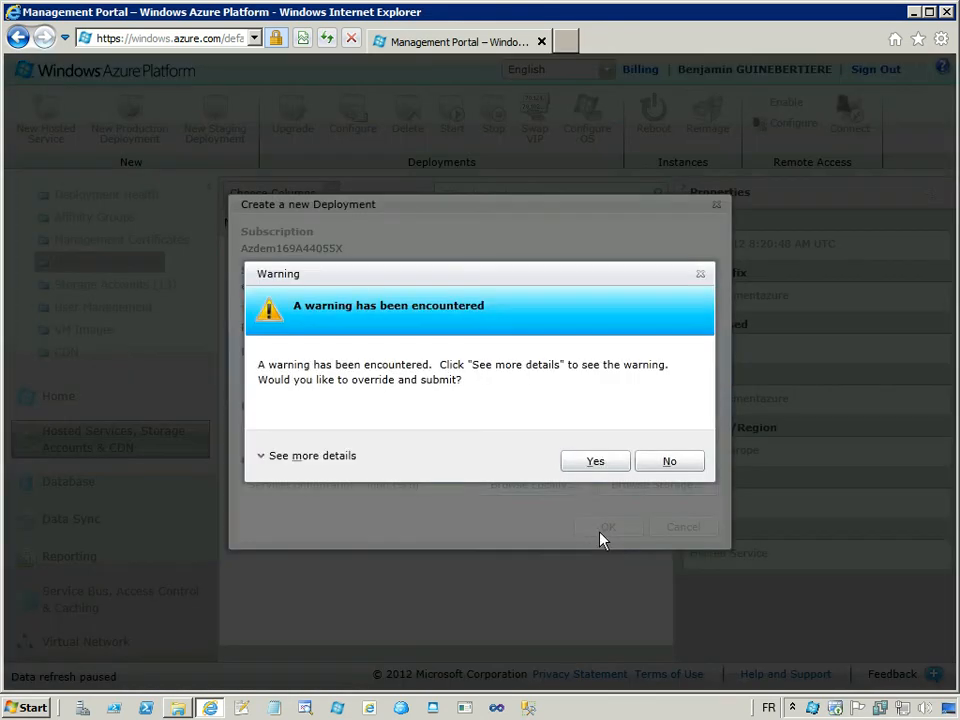
pyautogui.click(285, 458)
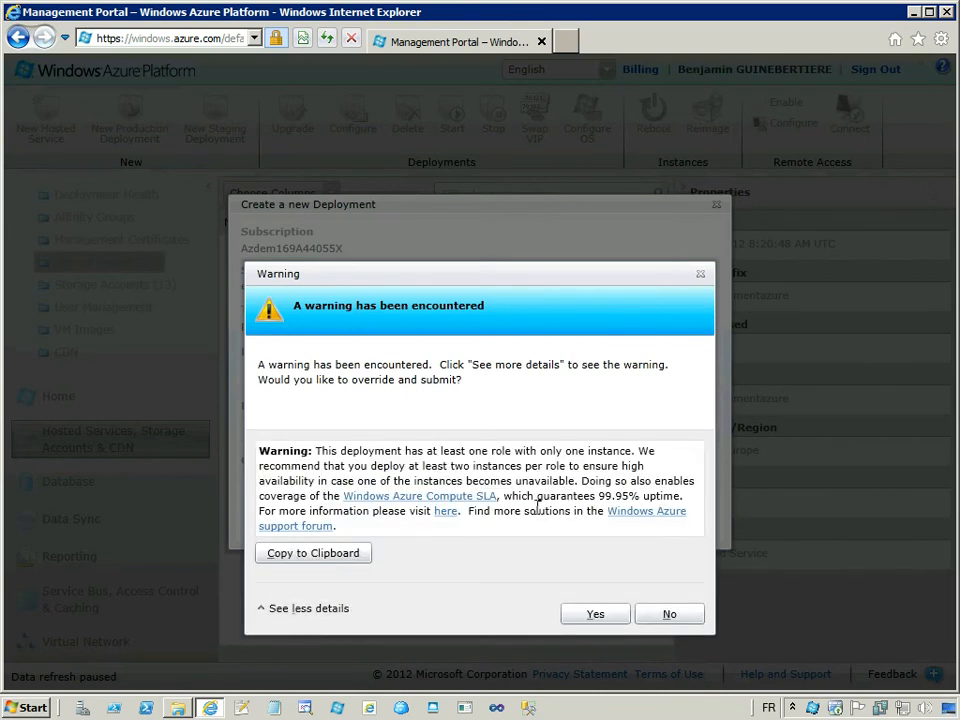
pyautogui.click(597, 614)
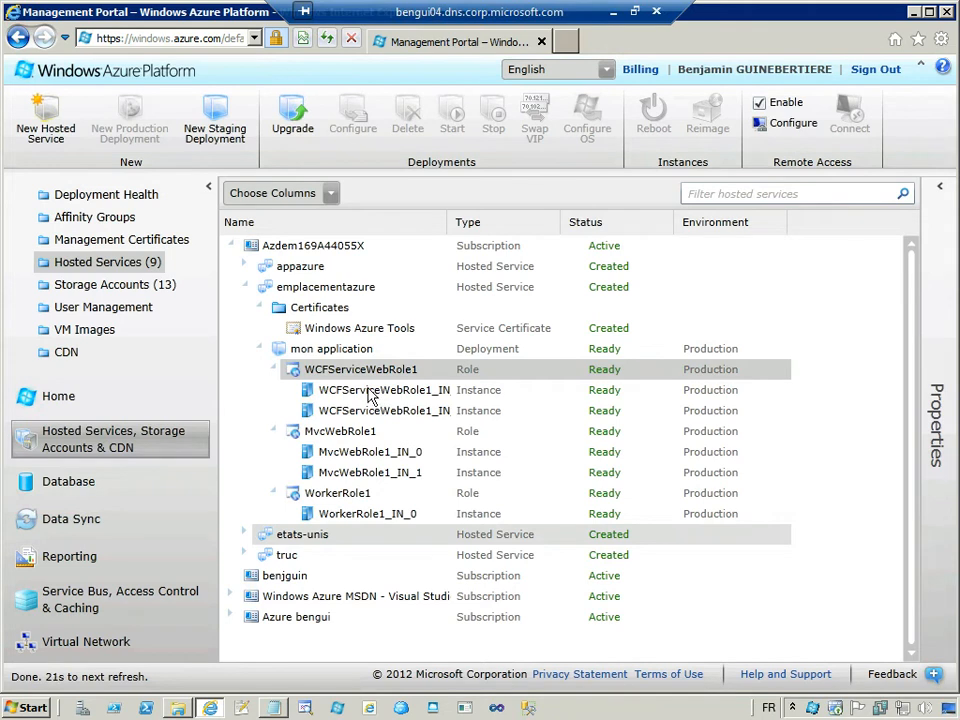
# Step: Inspect the MvcWebRole1, WCFServiceWebRole1 and WorkerRole1 roles and their instances under the mon application deployment
pyautogui.click(341, 436)
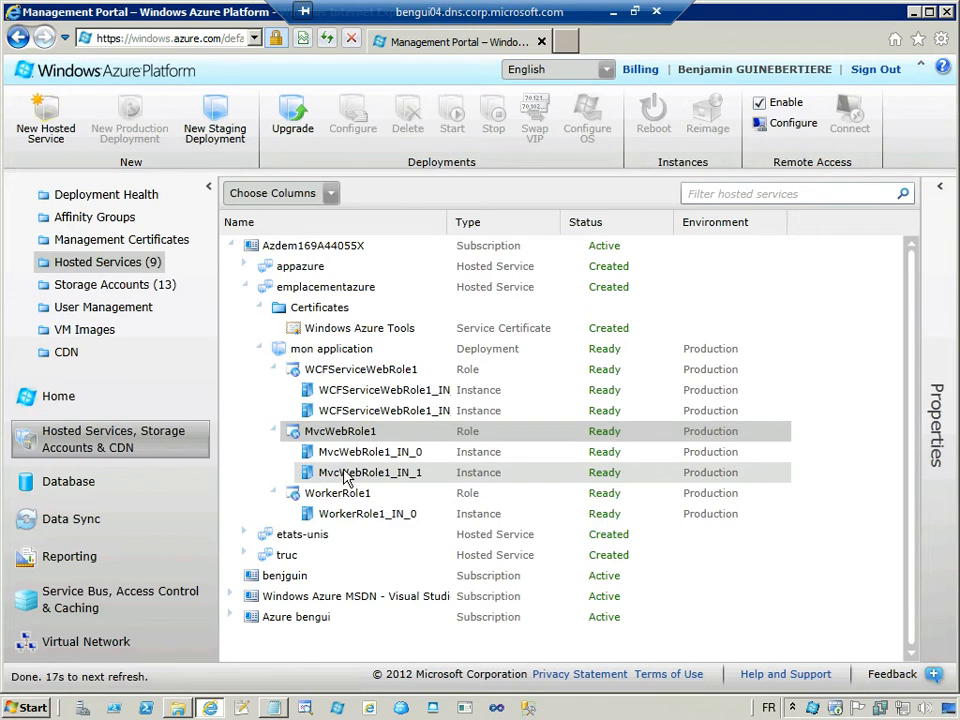
pyautogui.click(349, 373)
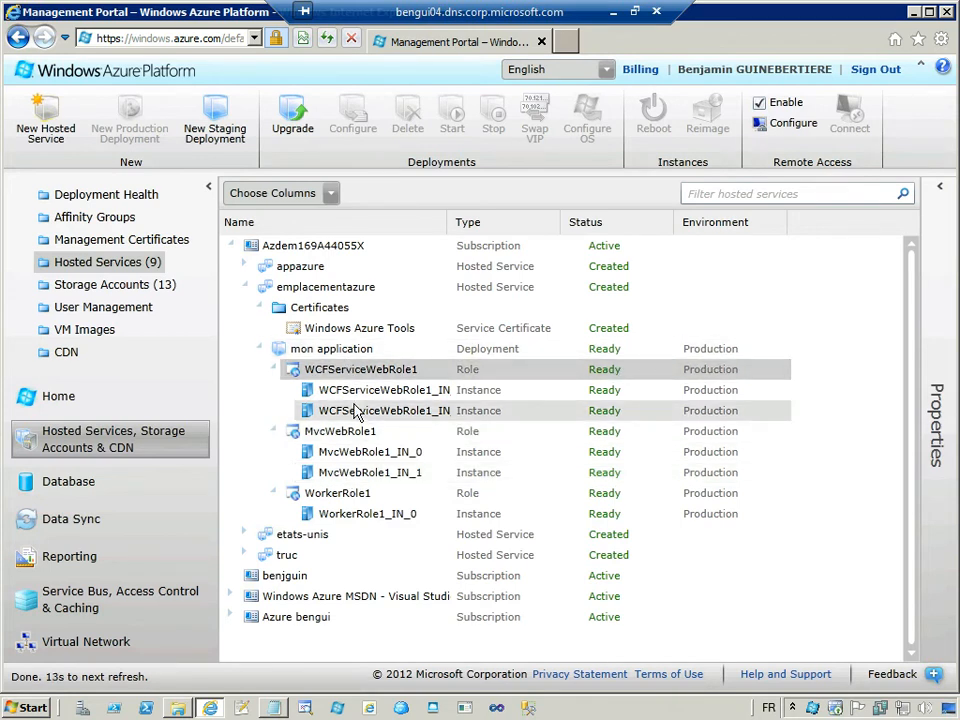
pyautogui.click(340, 495)
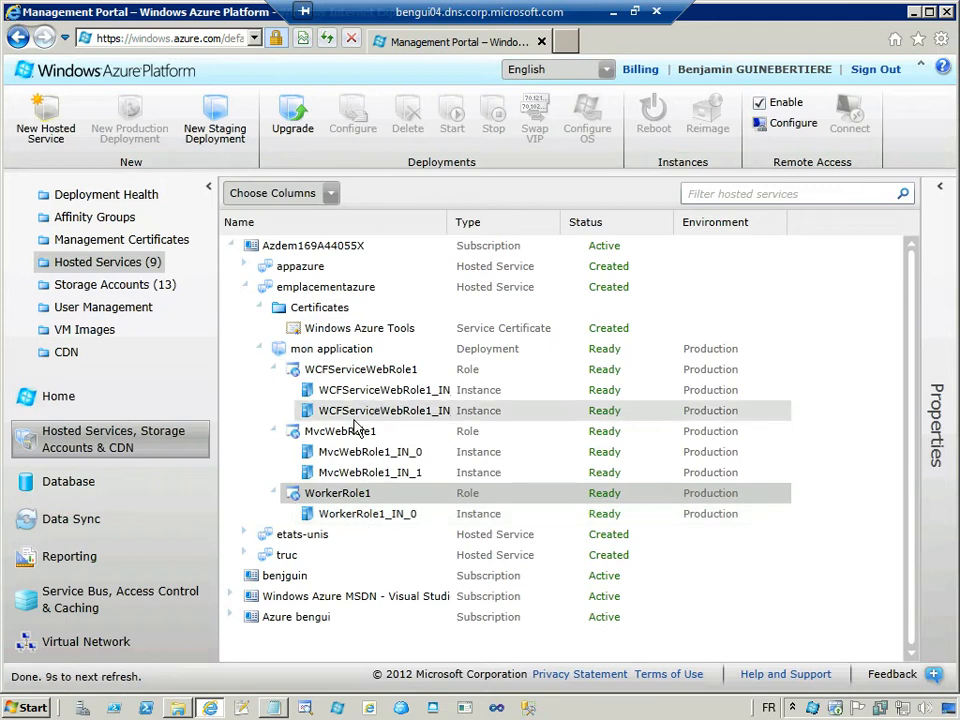
# Step: Start a remote desktop connection to the MvcWebRole1_IN_1 instance, opening its .rdp file and accepting the unknown publisher
pyautogui.click(348, 477)
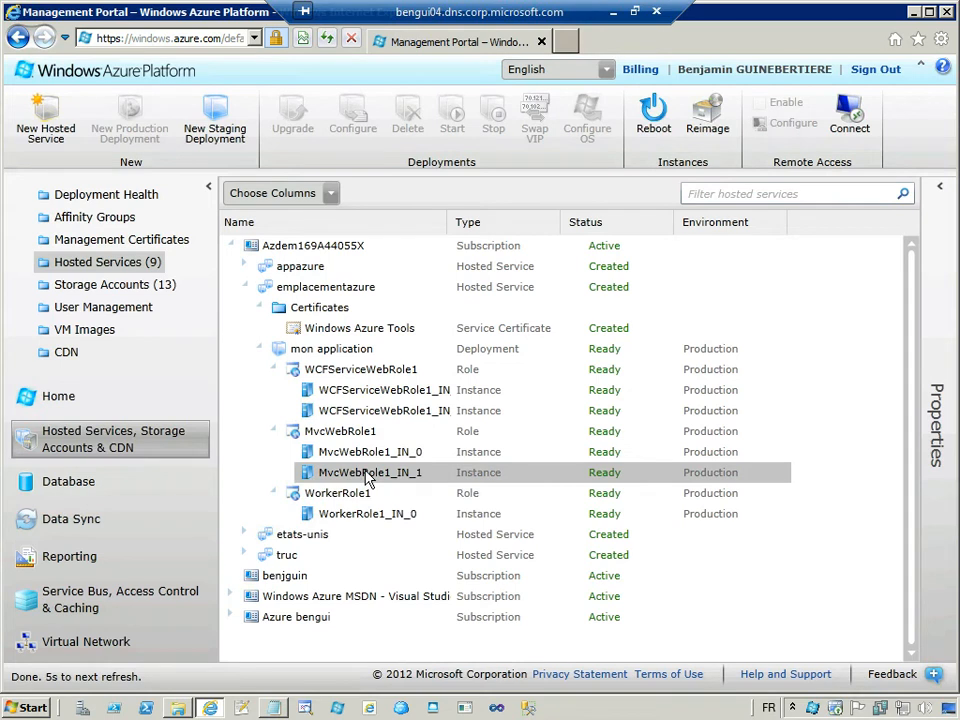
pyautogui.click(846, 118)
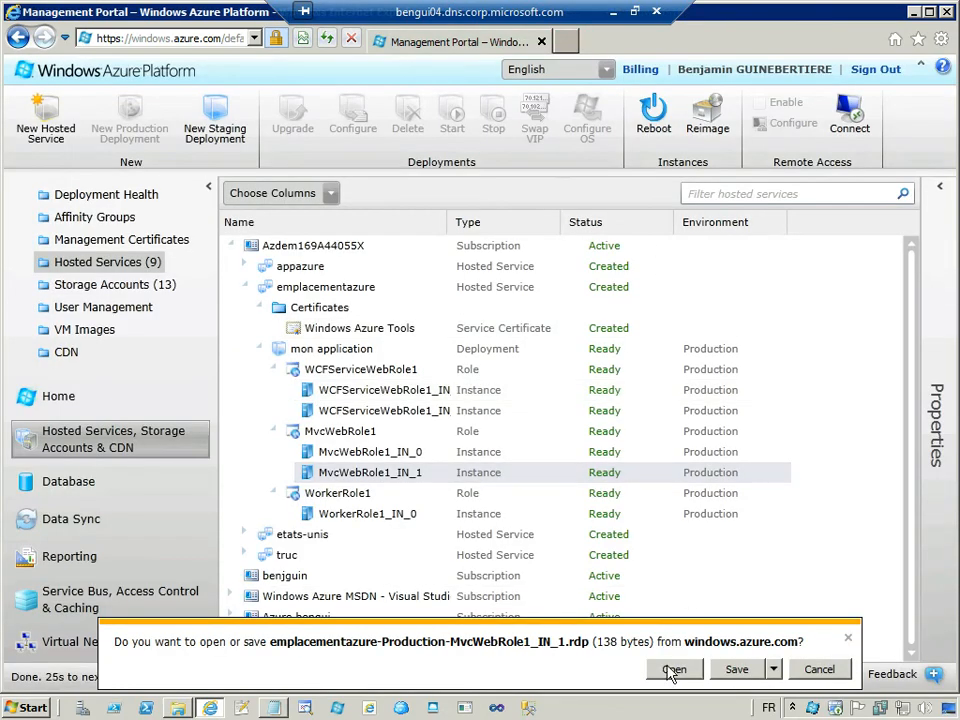
pyautogui.click(672, 670)
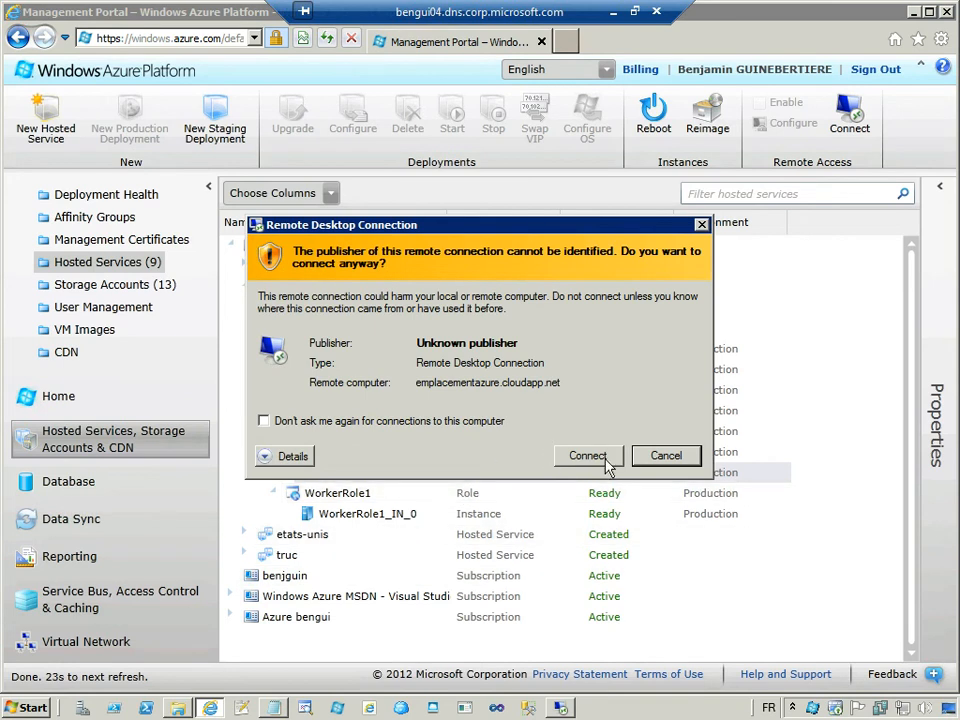
pyautogui.click(605, 459)
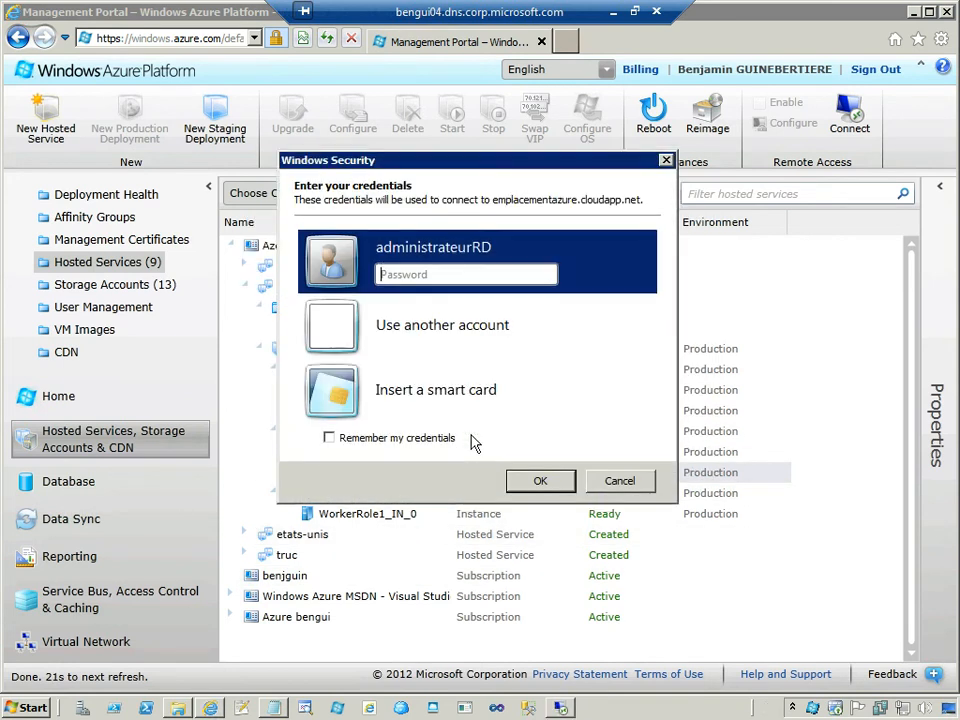
# Step: Copy the account password from the Notepad note, paste it into the Windows Security password field and sign in to the instance
pyautogui.click(276, 708)
pyautogui.doubleClick(533, 342)
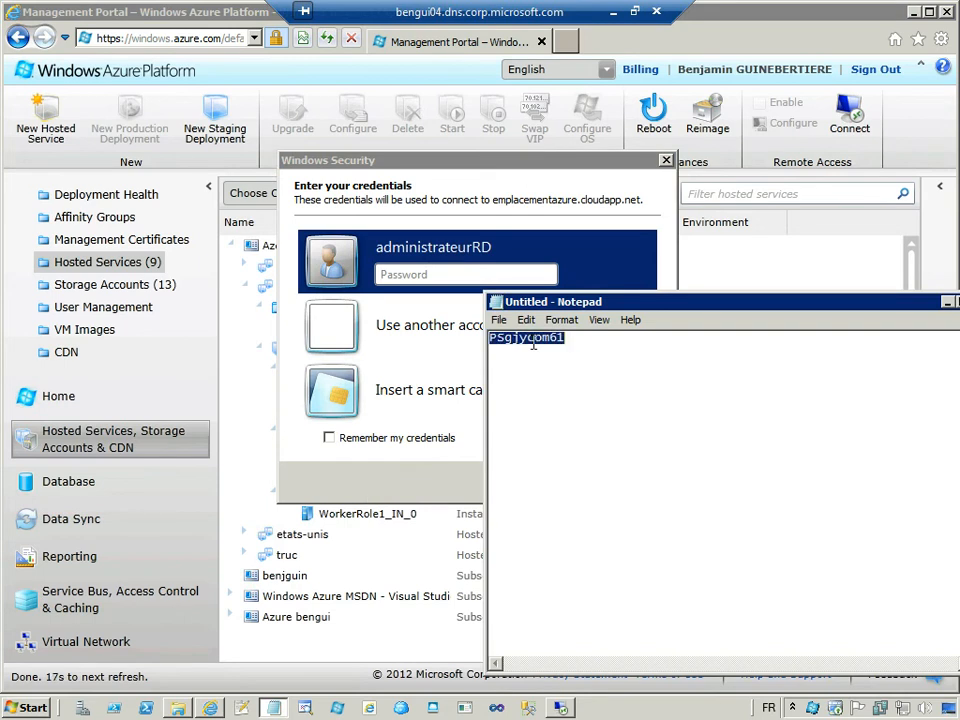
pyautogui.click(448, 276)
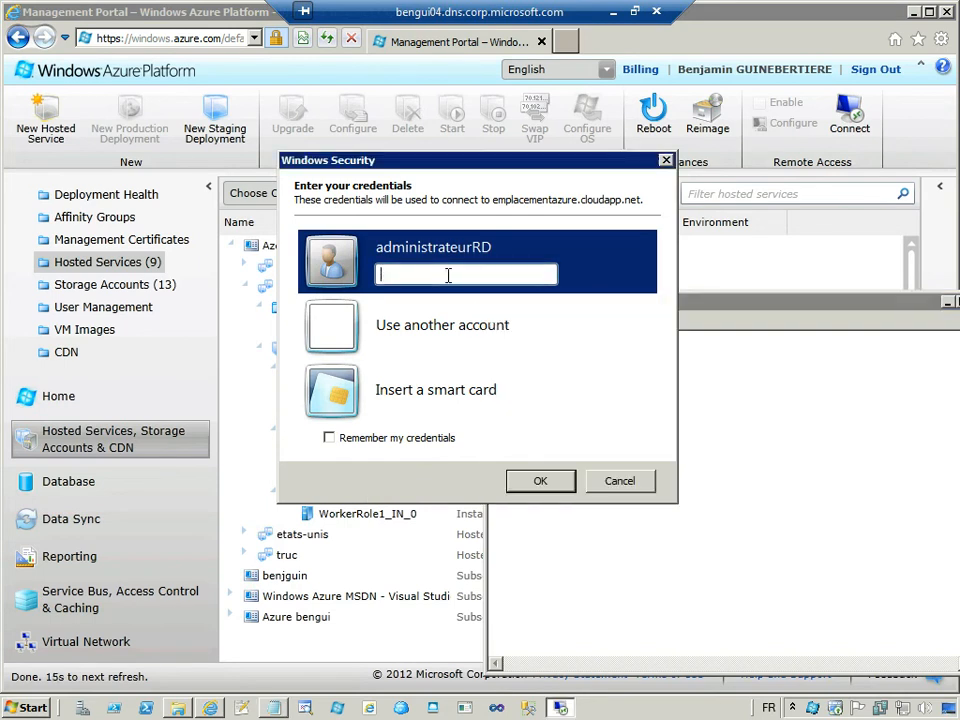
pyautogui.hotkey('ctrl', 'v')
pyautogui.click(546, 483)
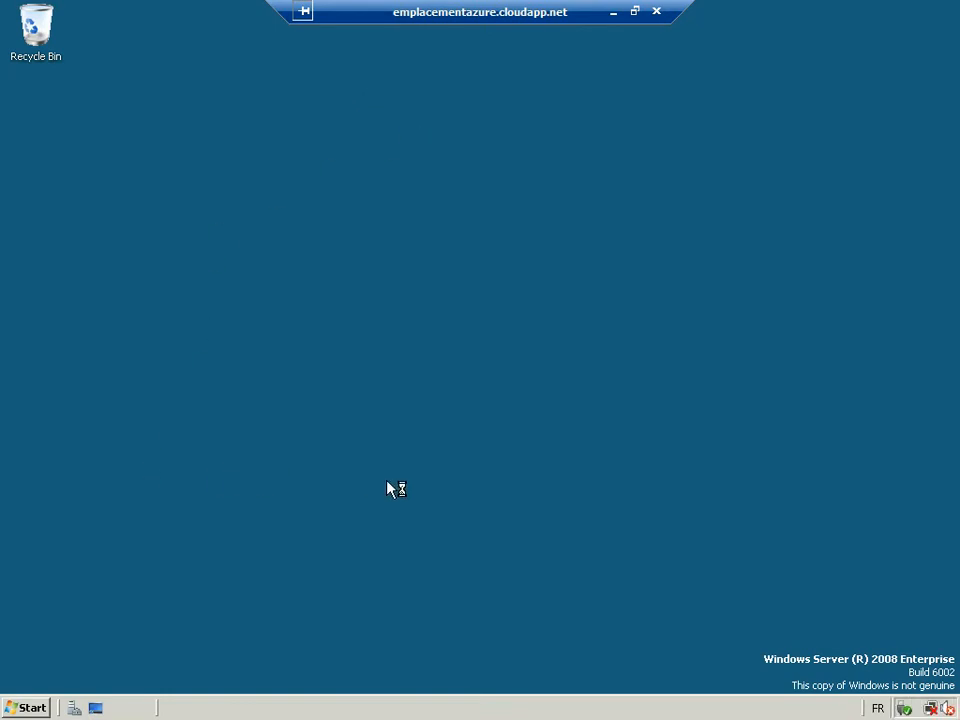
# Step: Check the remote server's Windows version in About Windows using the Run command, and close the dialog
pyautogui.click(28, 710)
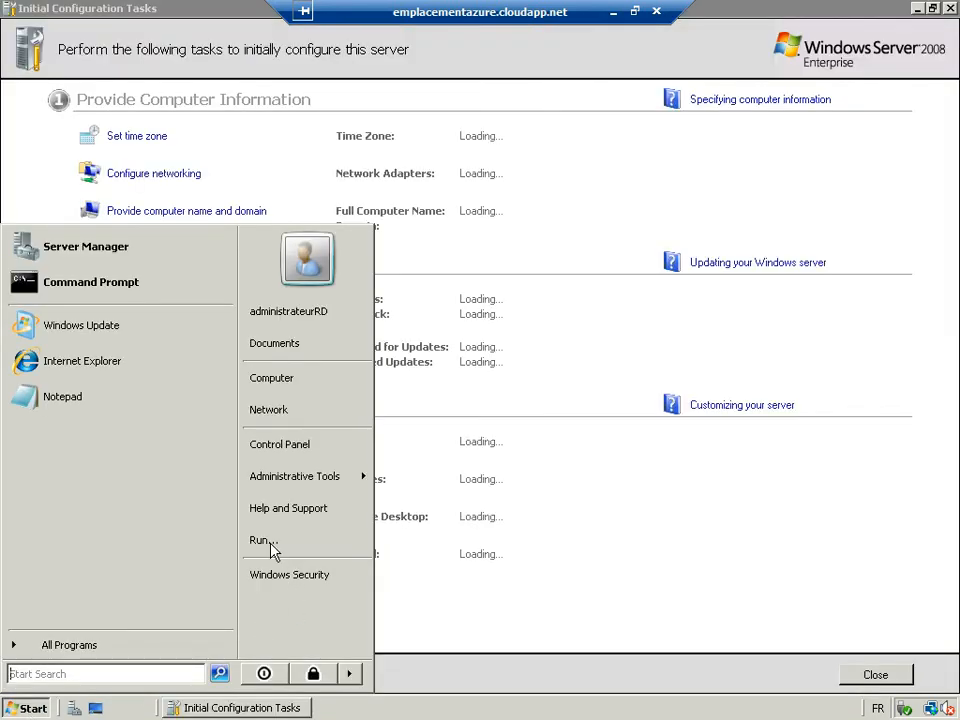
pyautogui.click(293, 545)
pyautogui.write('w')
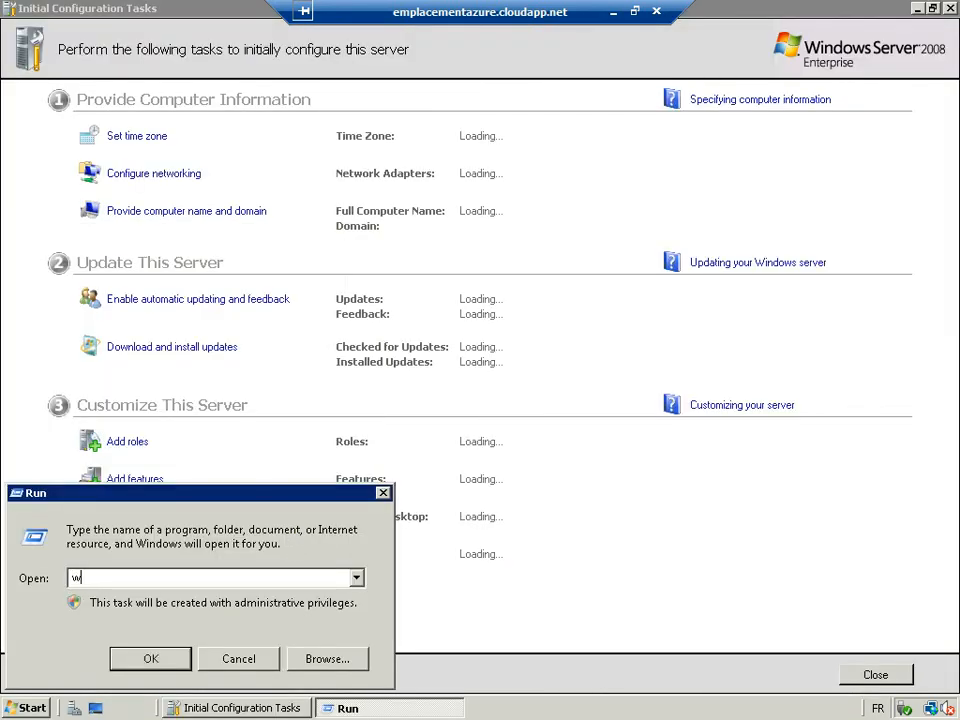
pyautogui.write('indows')
pyautogui.hotkey('ctrl', 'a')
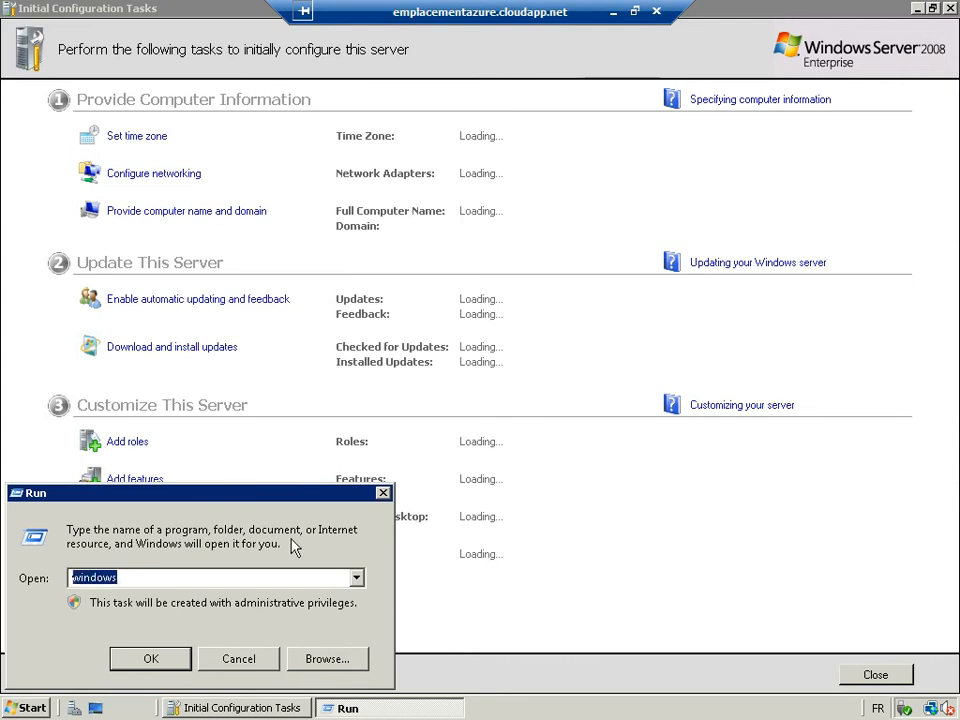
pyautogui.write('winv')
pyautogui.press('Return')
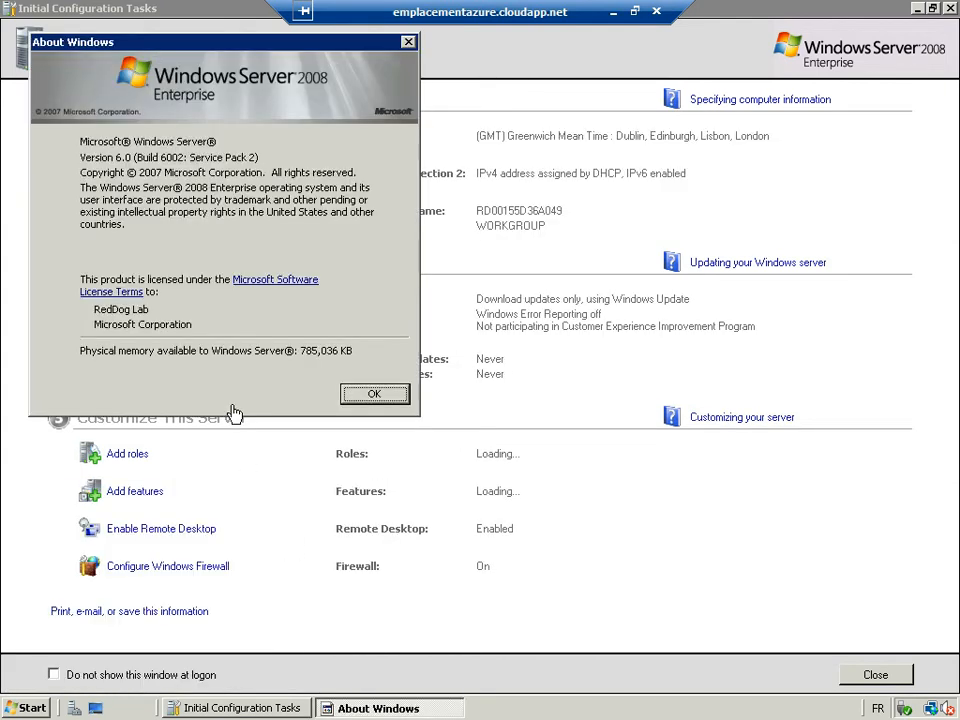
pyautogui.click(362, 395)
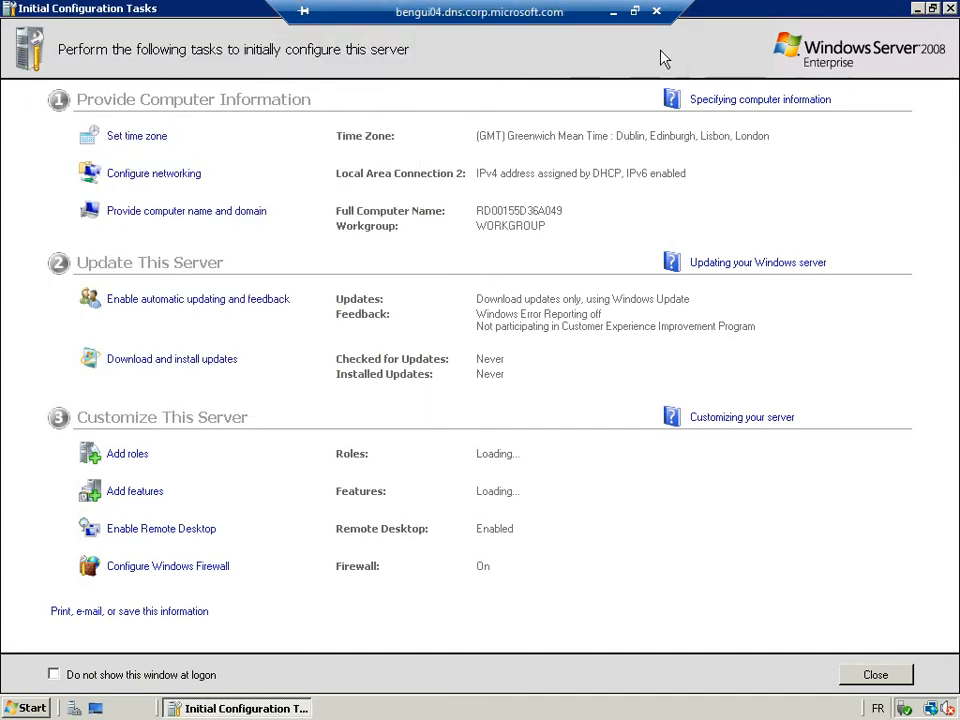
# Step: Move the overlapping outer connection bar aside, search the remote server for iis and launch IIS Manager
pyautogui.moveTo(456, 11); pyautogui.dragTo(246, 21)
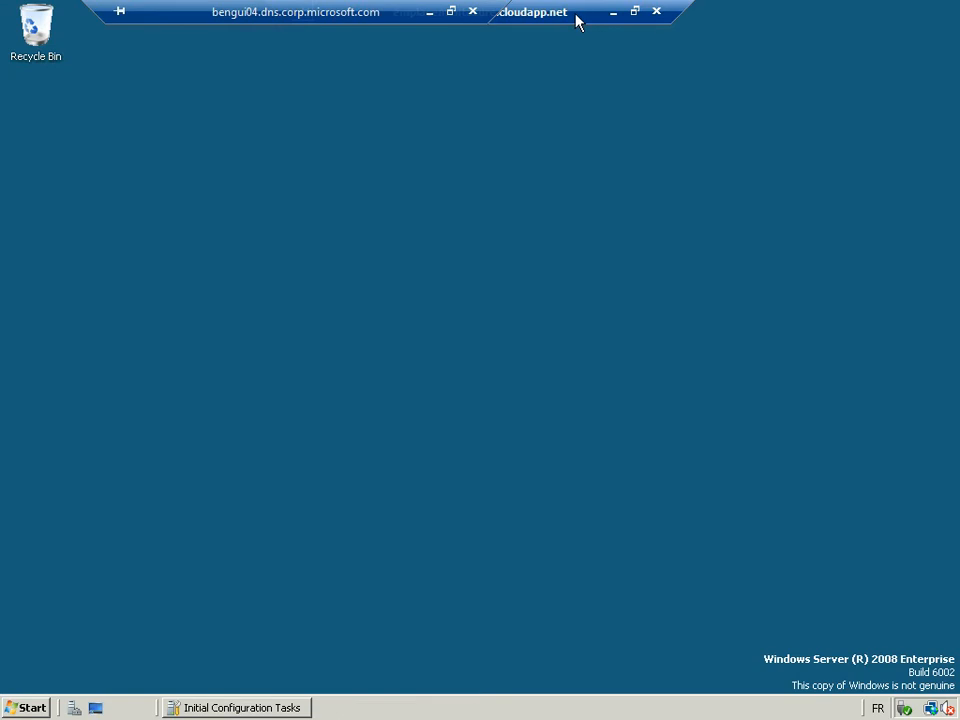
pyautogui.click(37, 706)
pyautogui.write('iis')
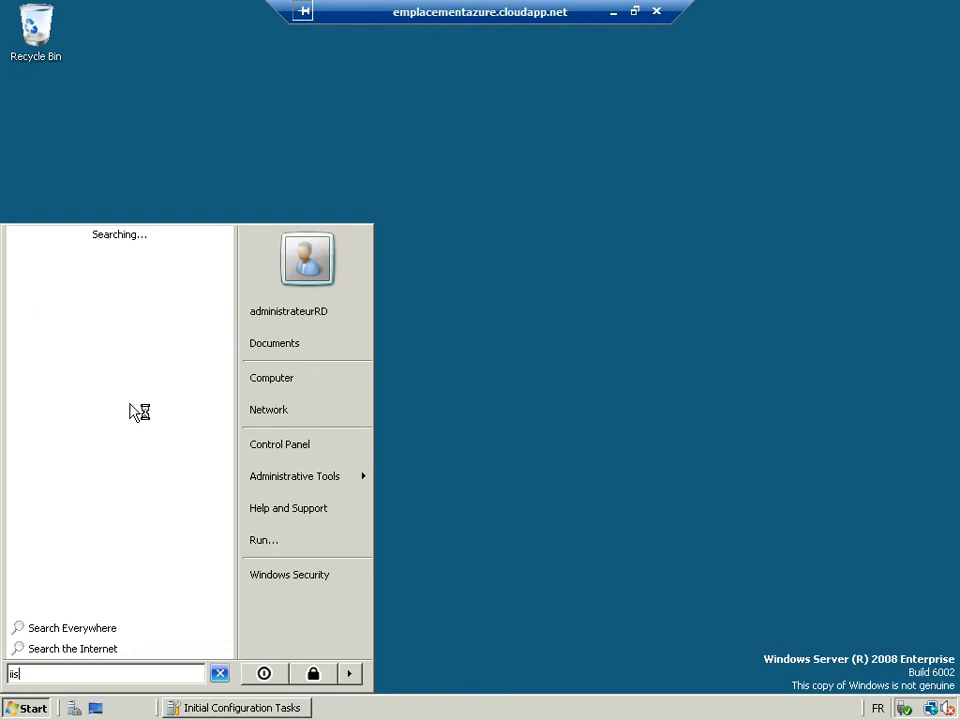
pyautogui.click(138, 261)
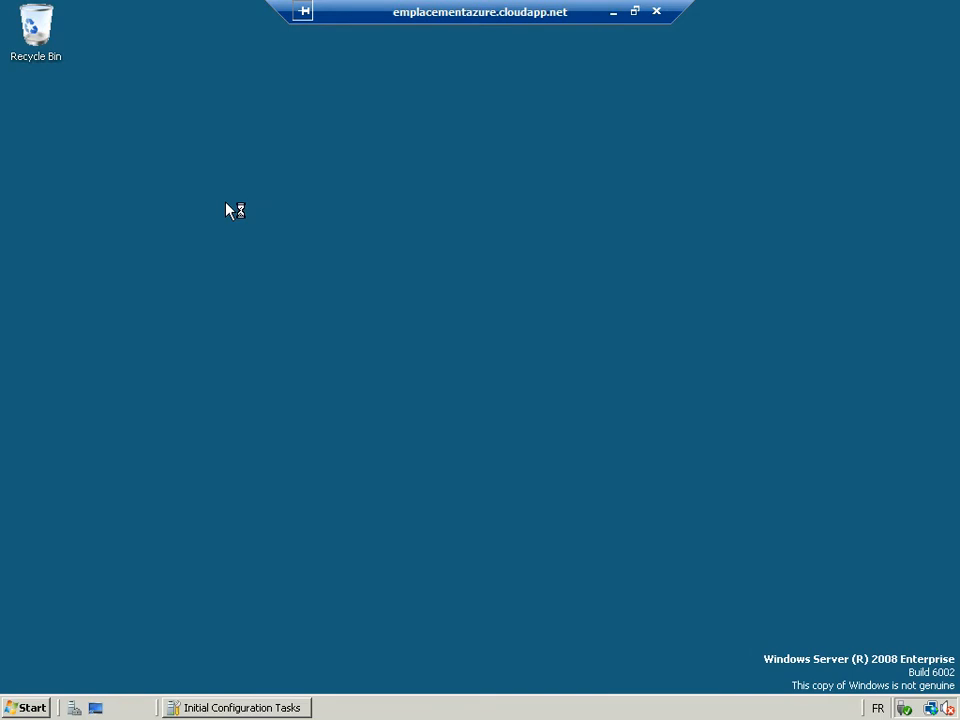
# Step: Expand the server and its Sites in IIS Manager and open the MvcWebRole1_IN_1_Web site
pyautogui.click(78, 203)
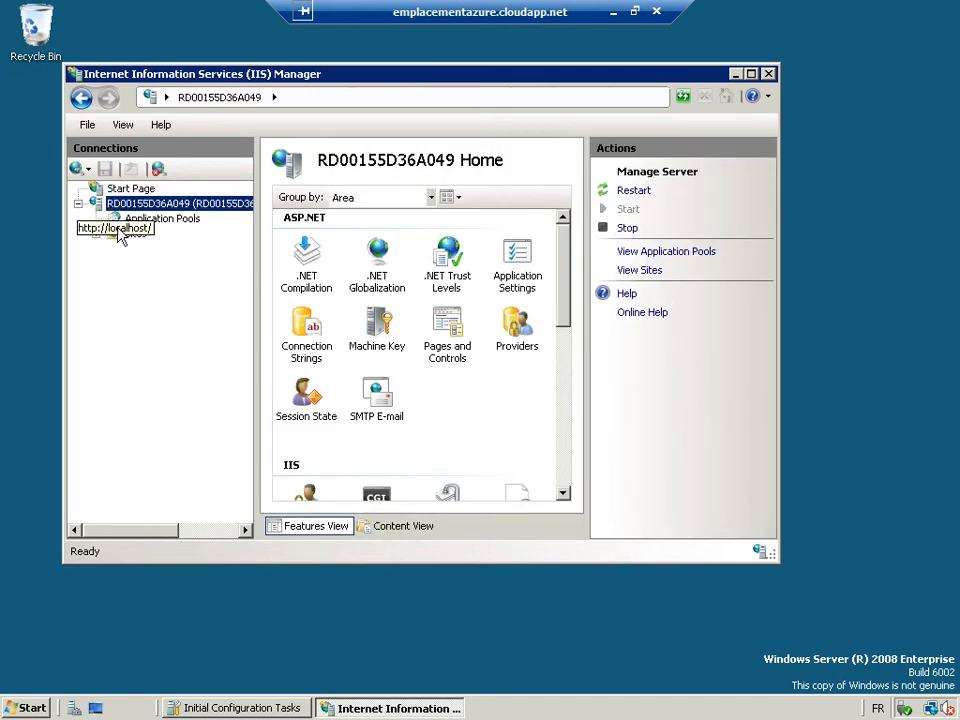
pyautogui.click(130, 234)
pyautogui.click(96, 234)
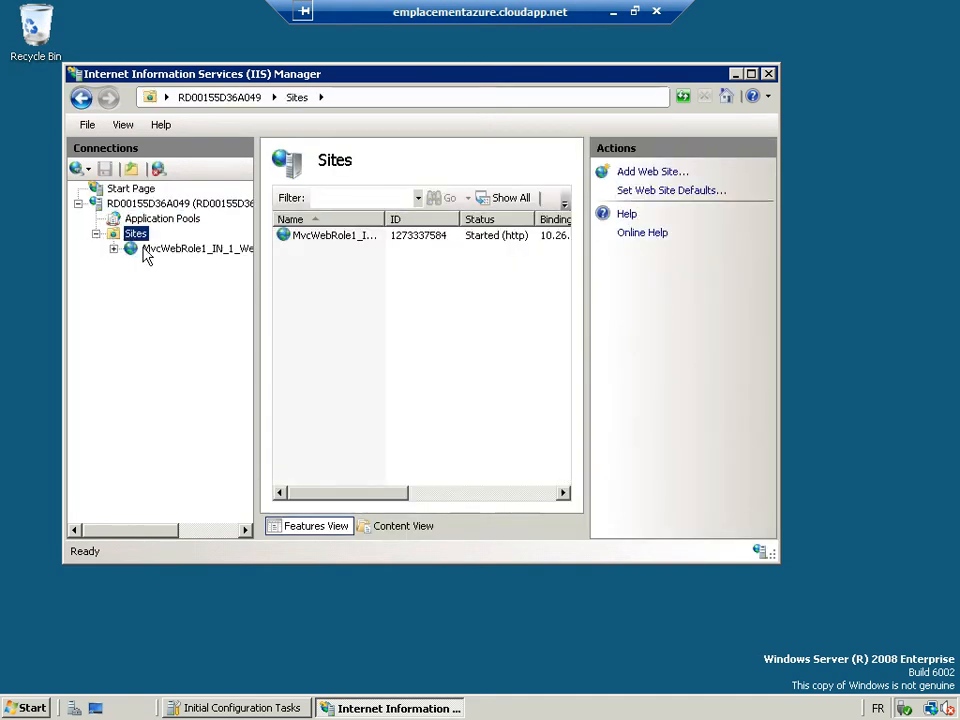
pyautogui.click(80, 252)
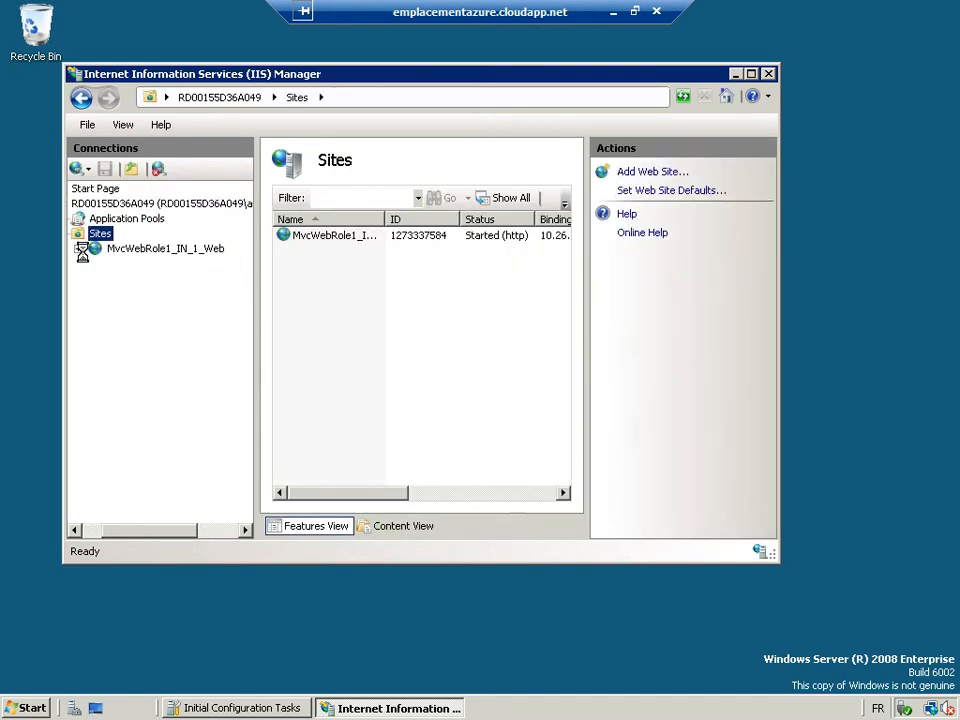
pyautogui.click(150, 250)
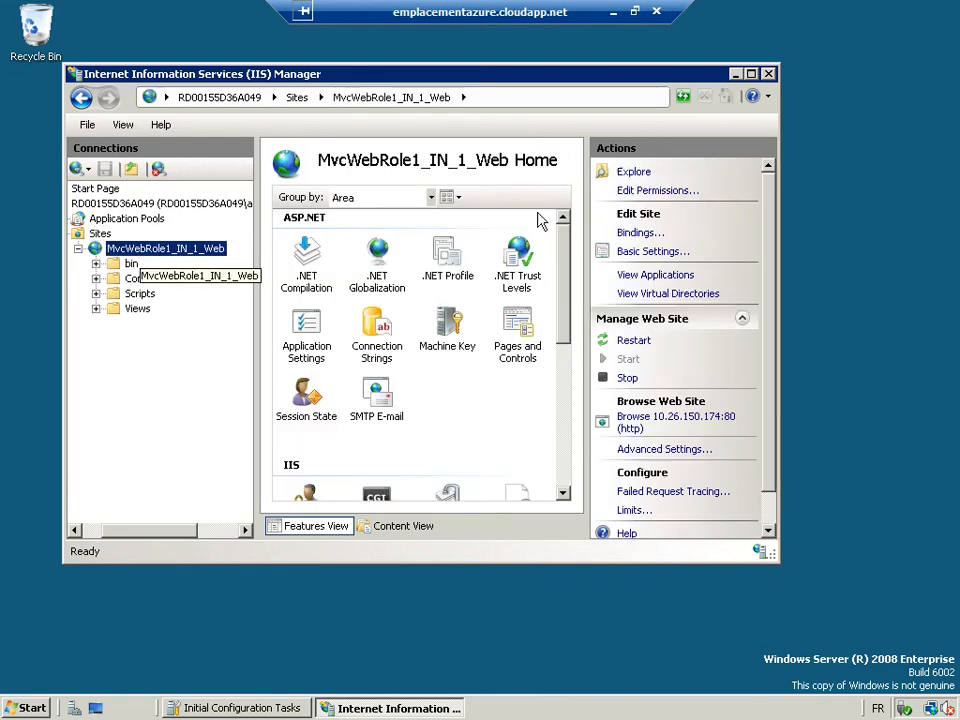
# Step: Explore the site's files, the root of drive E: and the computer's drives, and disconnect from the remote instance
pyautogui.click(633, 174)
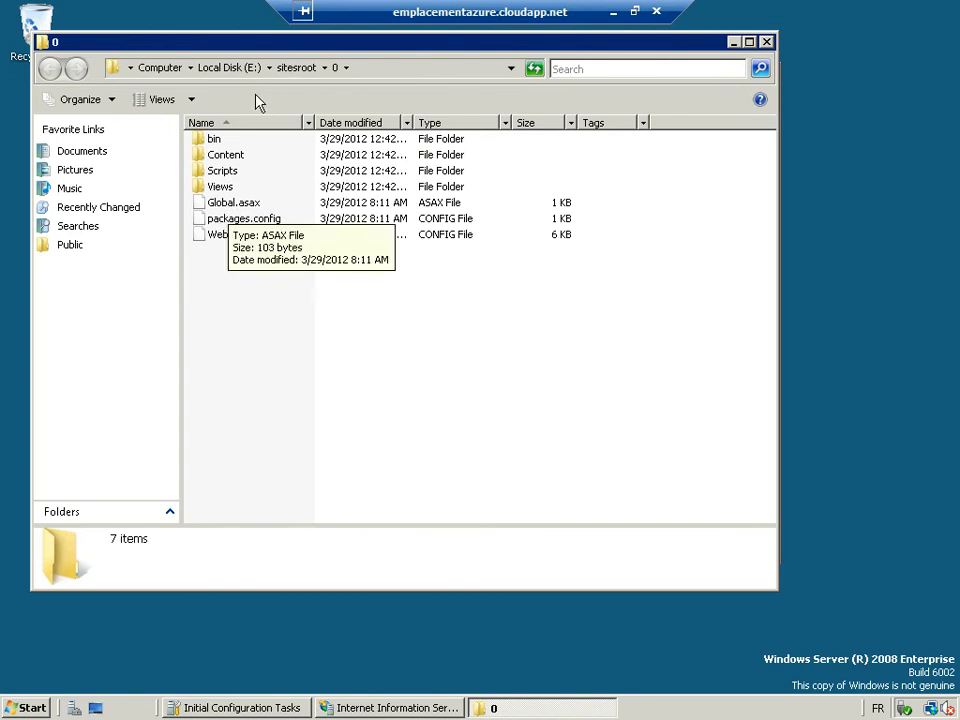
pyautogui.click(210, 70)
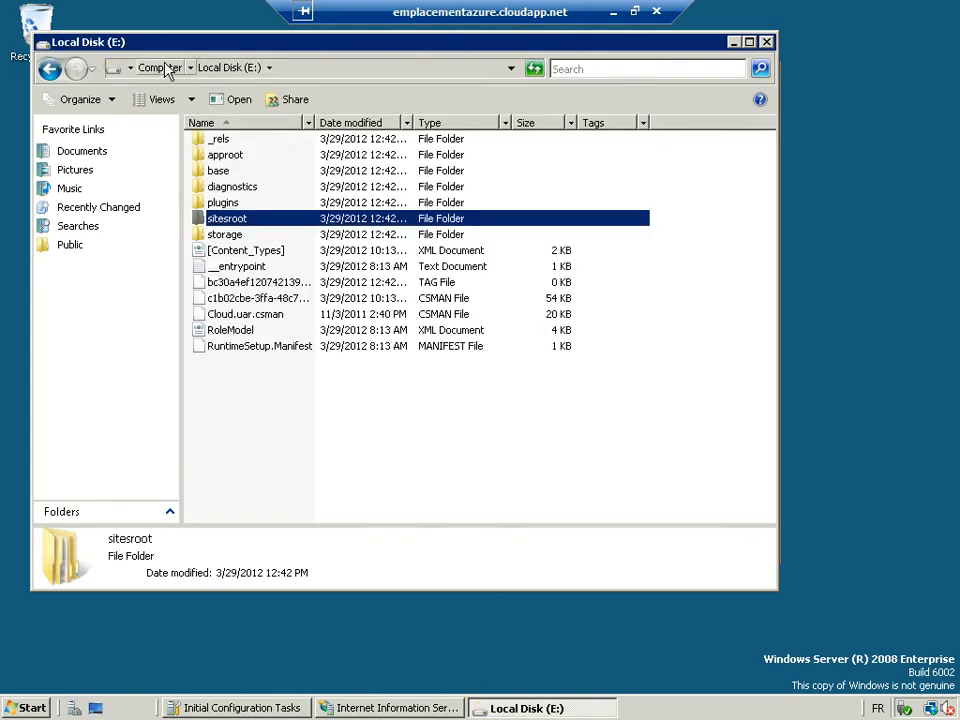
pyautogui.click(164, 68)
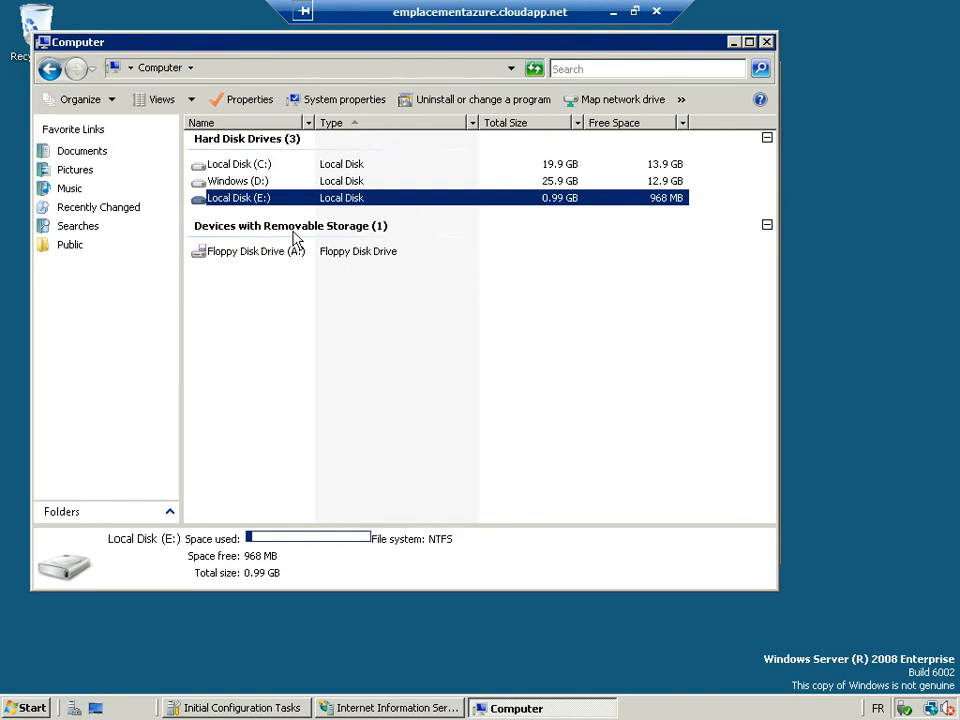
pyautogui.click(656, 12)
pyautogui.click(553, 418)
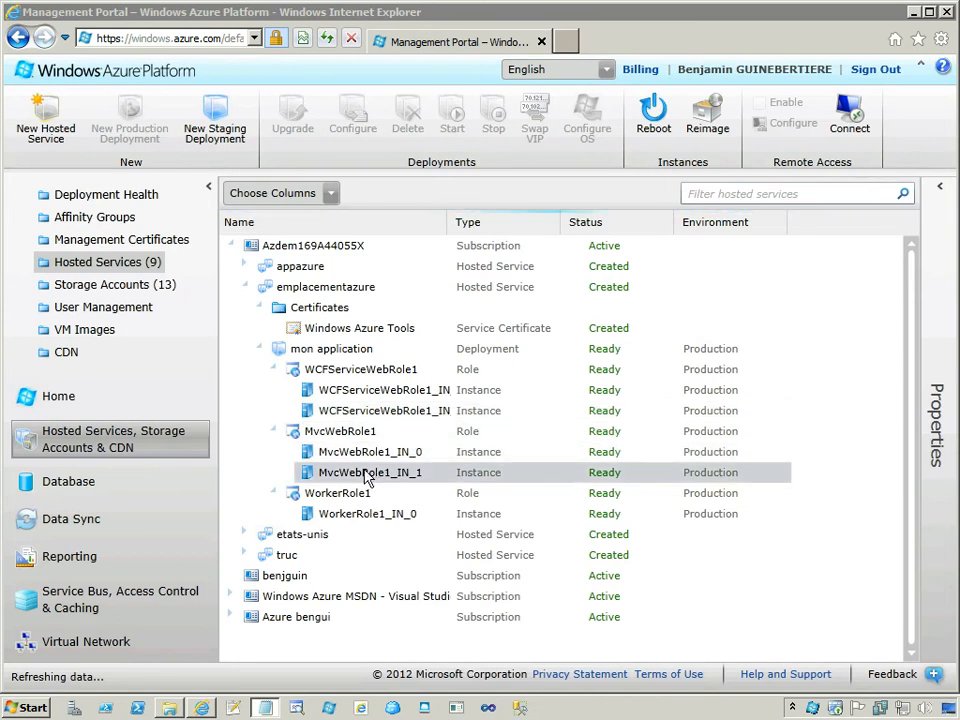
# Step: Review the OS family choices in Configure OS for the mon application deployment and cancel without changing them
pyautogui.click(336, 352)
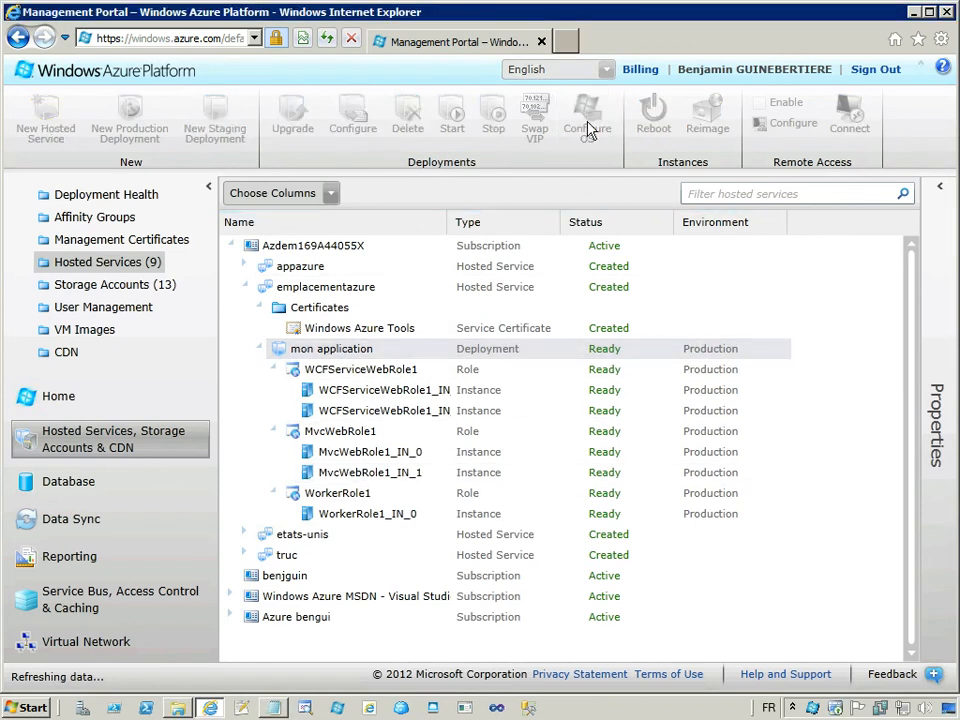
pyautogui.click(590, 128)
pyautogui.click(367, 345)
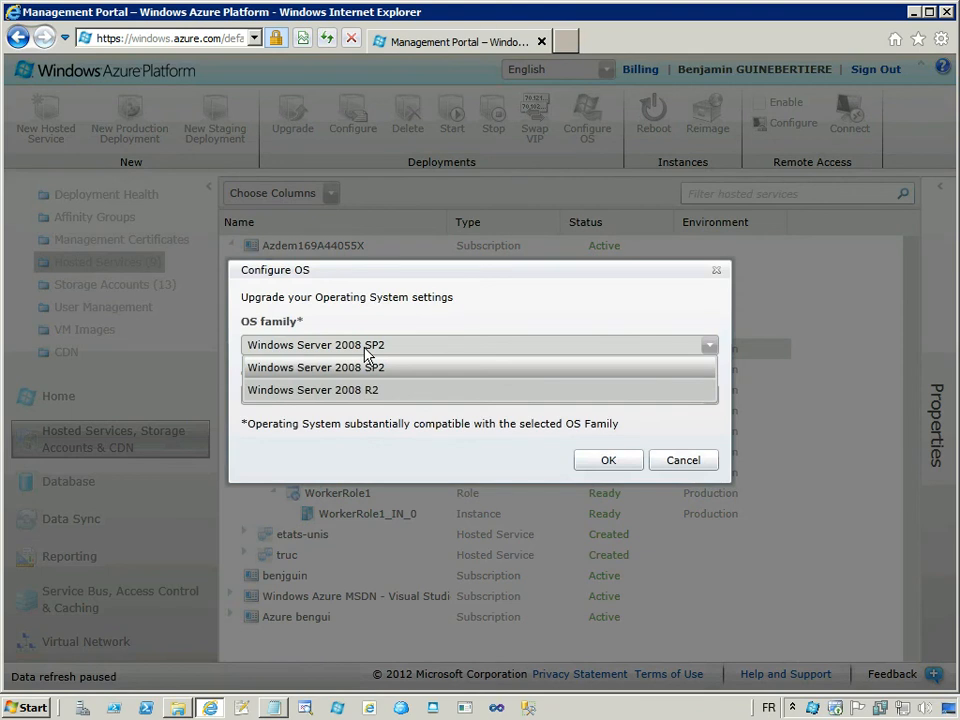
pyautogui.click(365, 367)
pyautogui.click(680, 458)
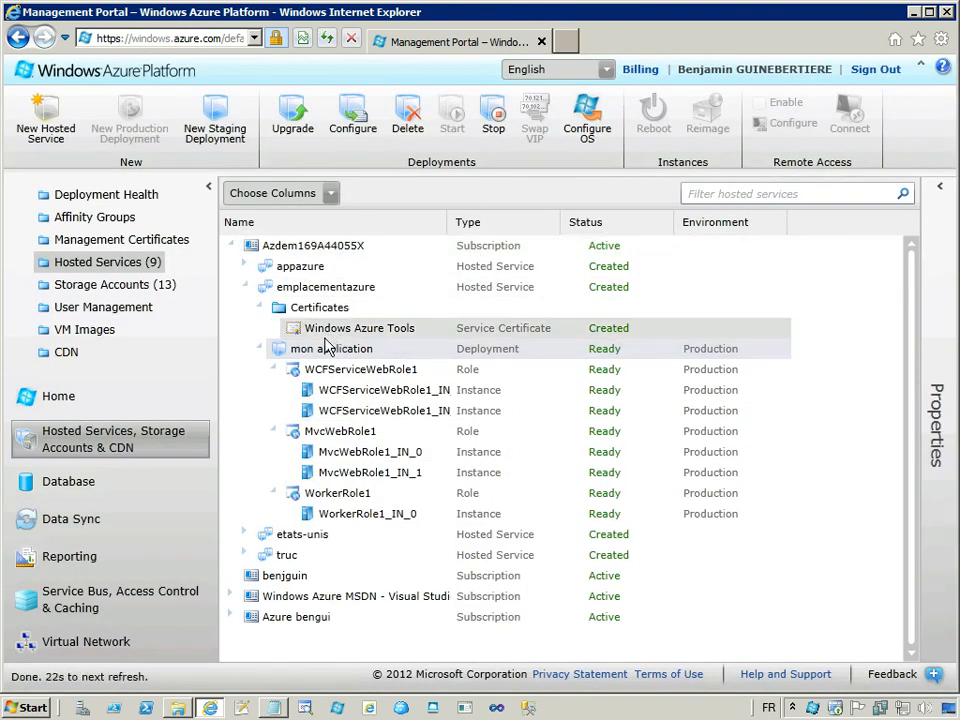
# Step: Edit the current configuration of the mon application deployment and set osFamily to "2"
pyautogui.click(350, 140)
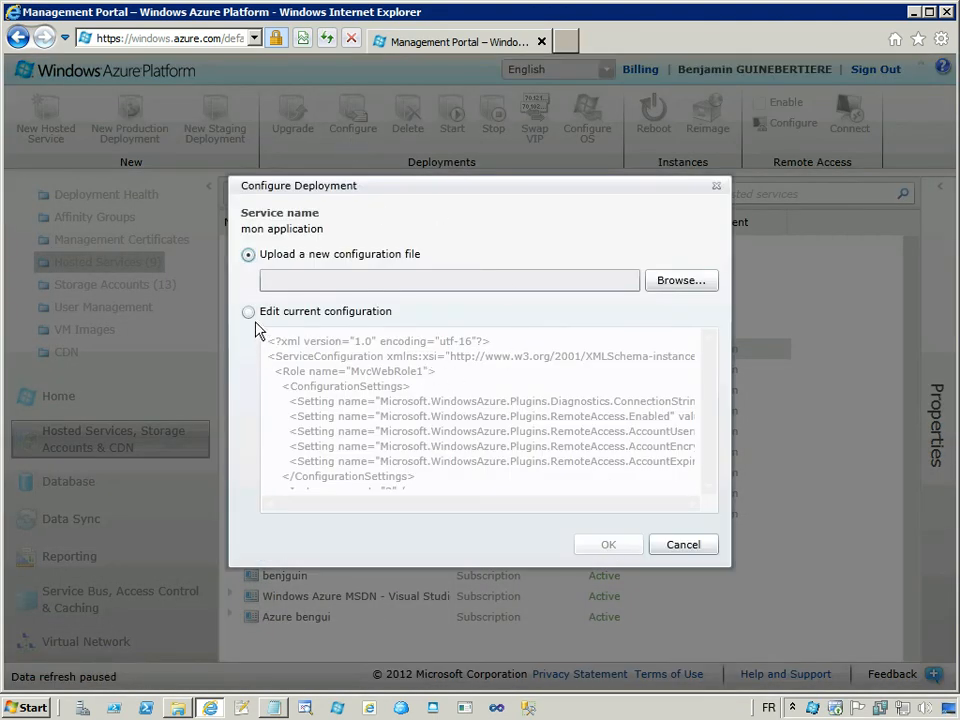
pyautogui.click(249, 312)
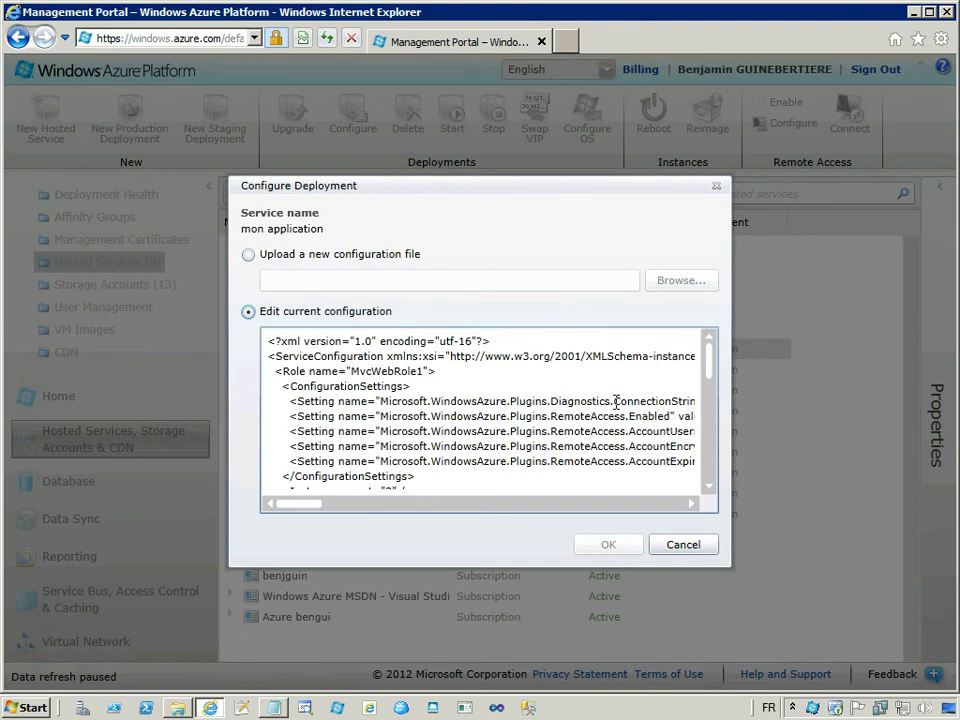
pyautogui.moveTo(304, 508); pyautogui.dragTo(366, 514)
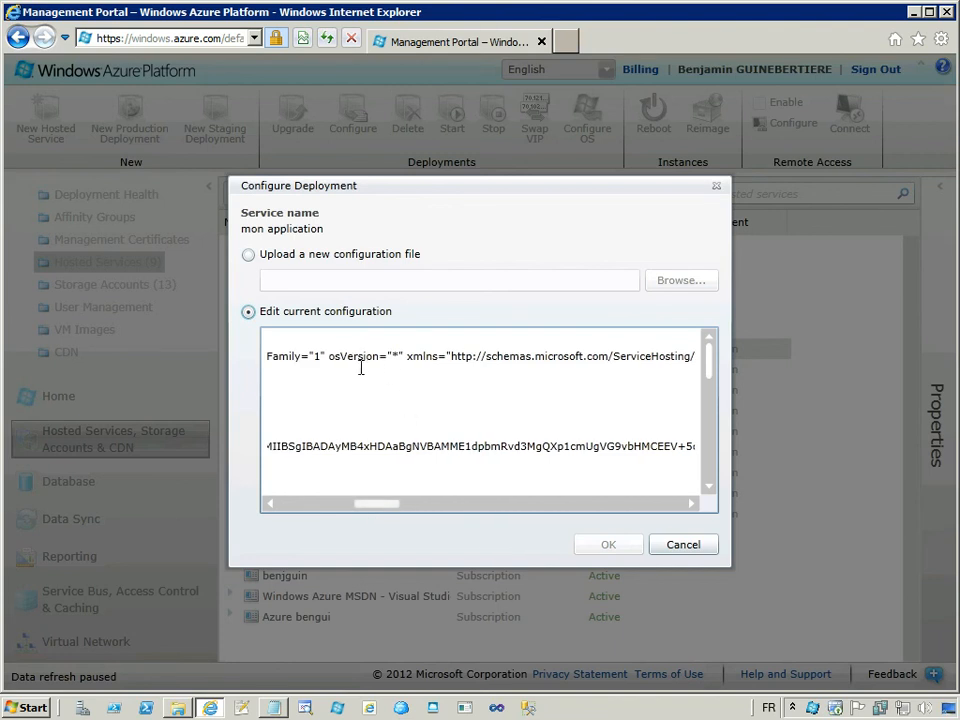
pyautogui.click(311, 356)
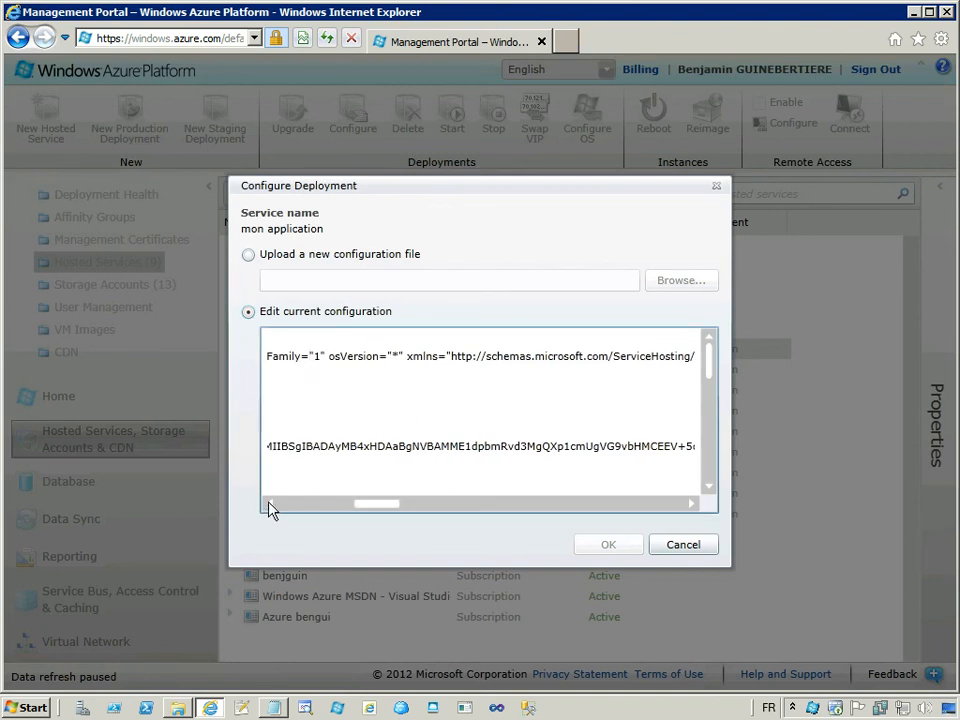
pyautogui.moveTo(360, 508); pyautogui.dragTo(347, 508)
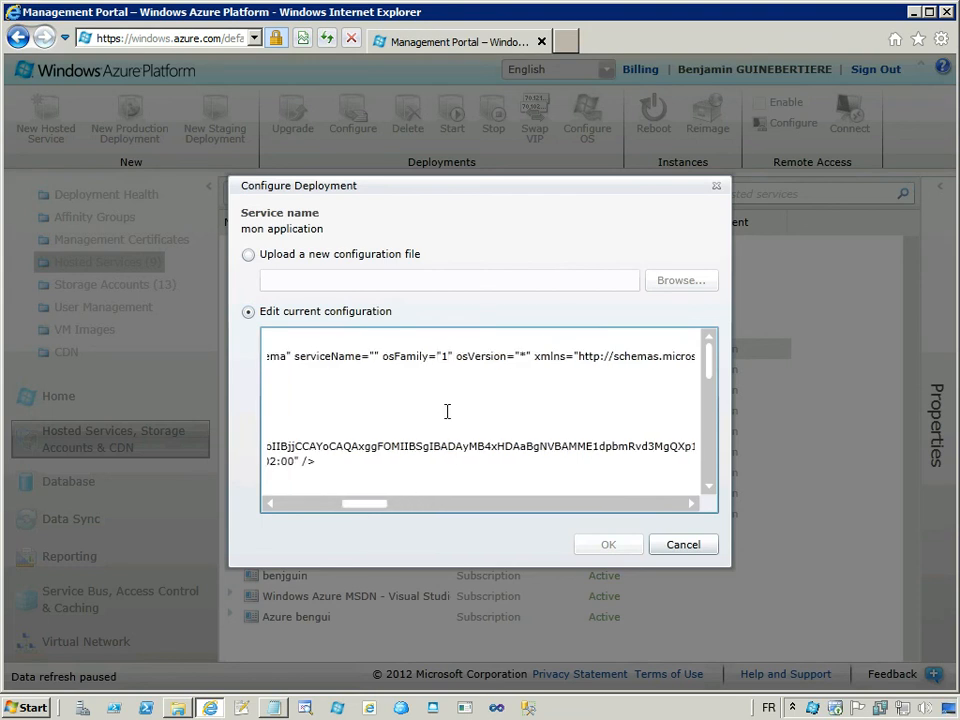
pyautogui.press('BackSpace')
pyautogui.write('2')
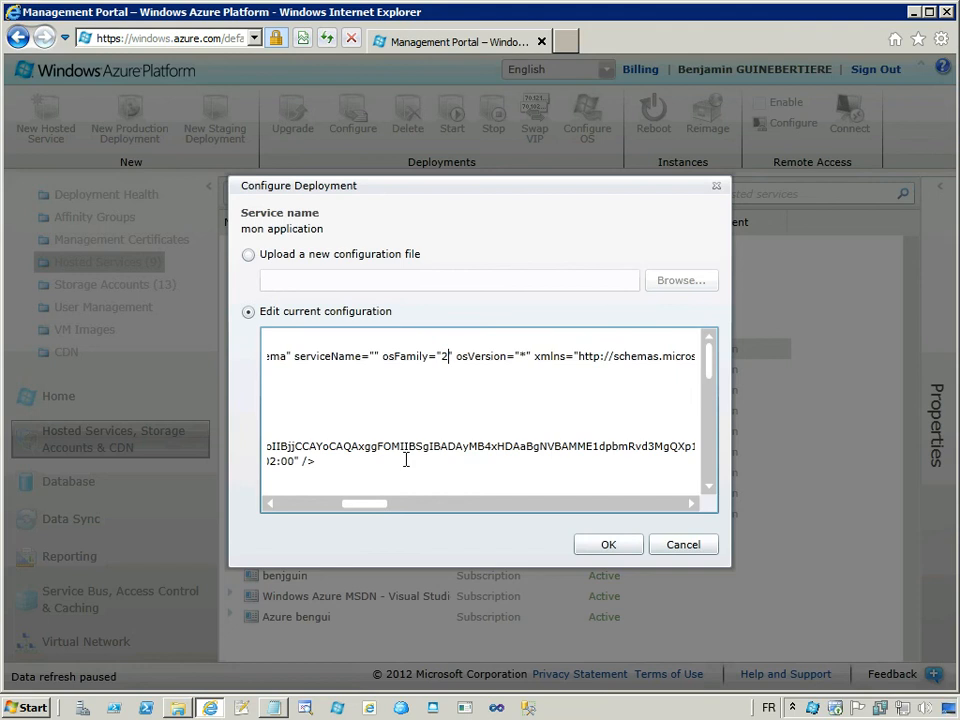
# Step: Set the WorkerRole1 instance count to "2" in the current configuration and apply the edited configuration to the deployment
pyautogui.moveTo(709, 381); pyautogui.dragTo(709, 486)
pyautogui.moveTo(367, 511); pyautogui.dragTo(279, 510)
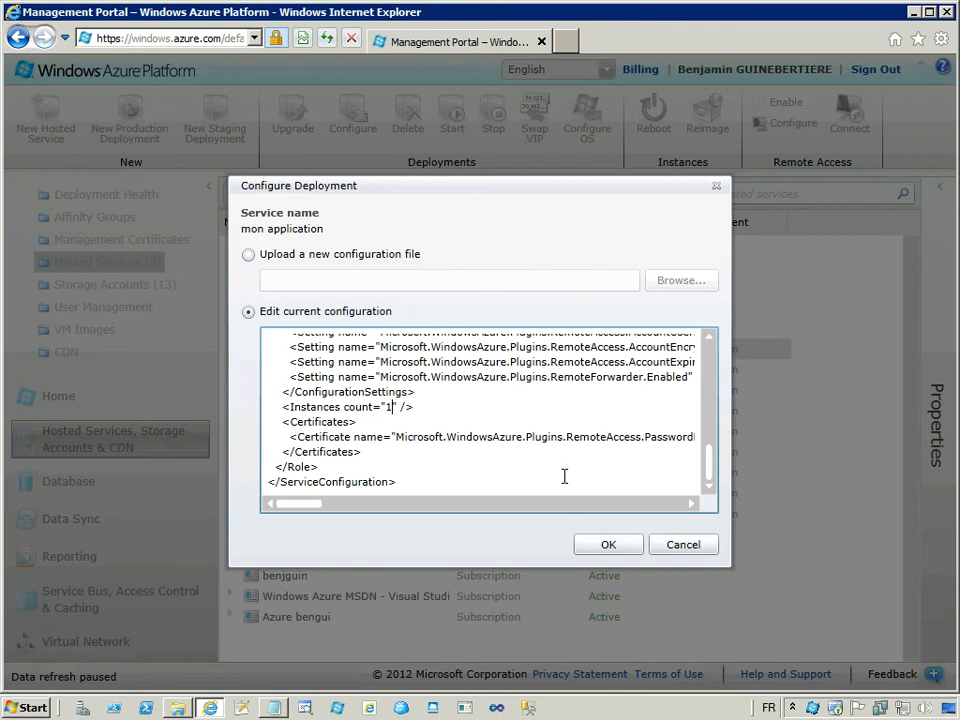
pyautogui.scroll(2, 557, 466)
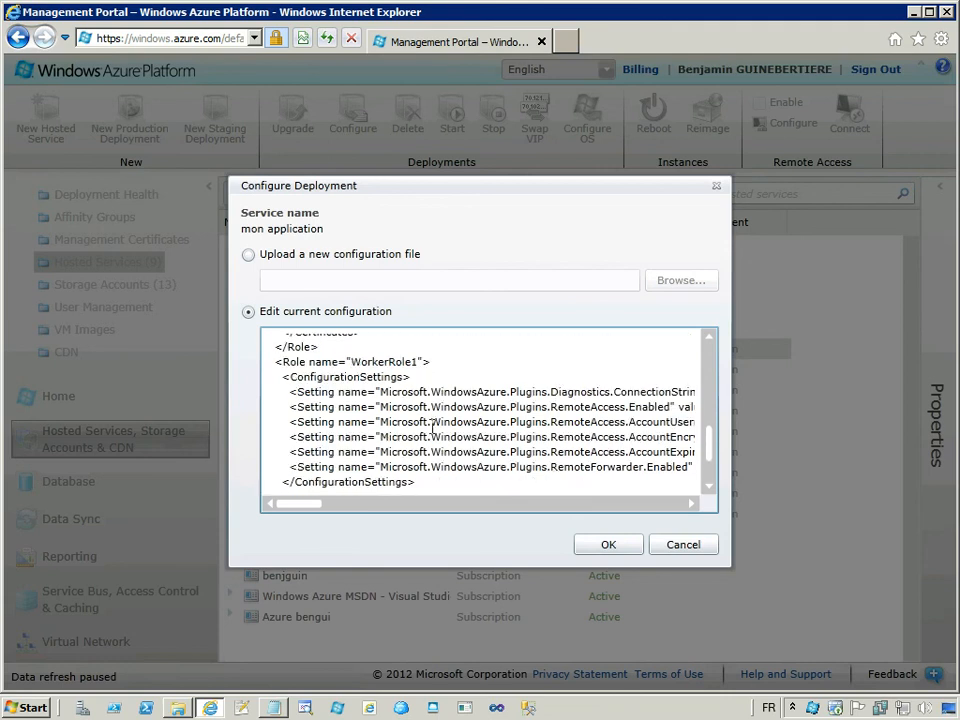
pyautogui.scroll(-1, 379, 479)
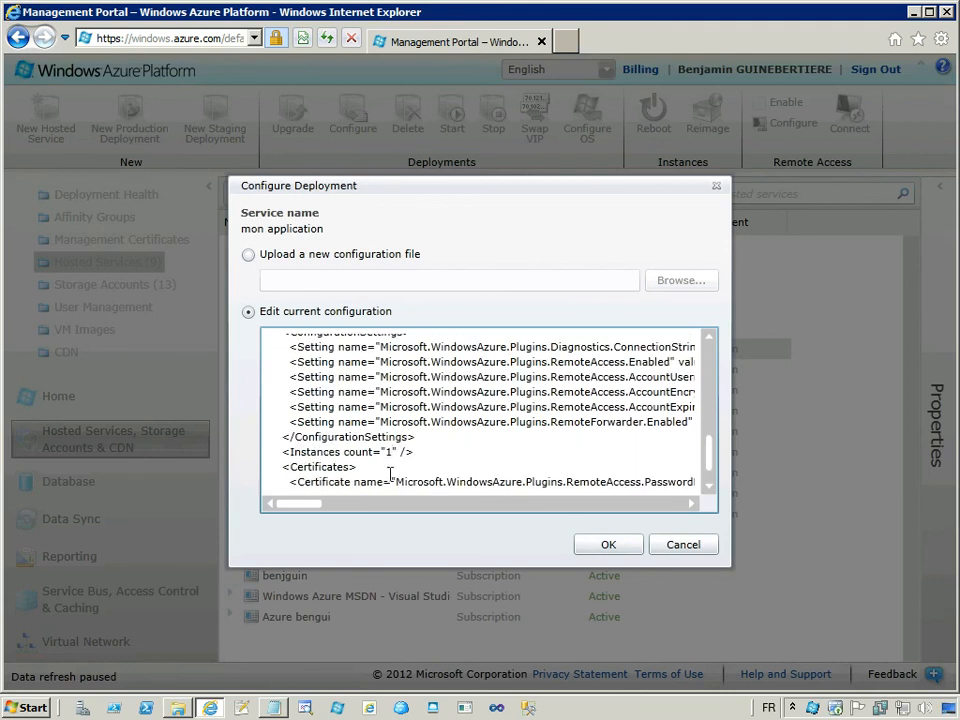
pyautogui.write('2')
pyautogui.moveTo(707, 452); pyautogui.dragTo(712, 404)
pyautogui.click(604, 553)
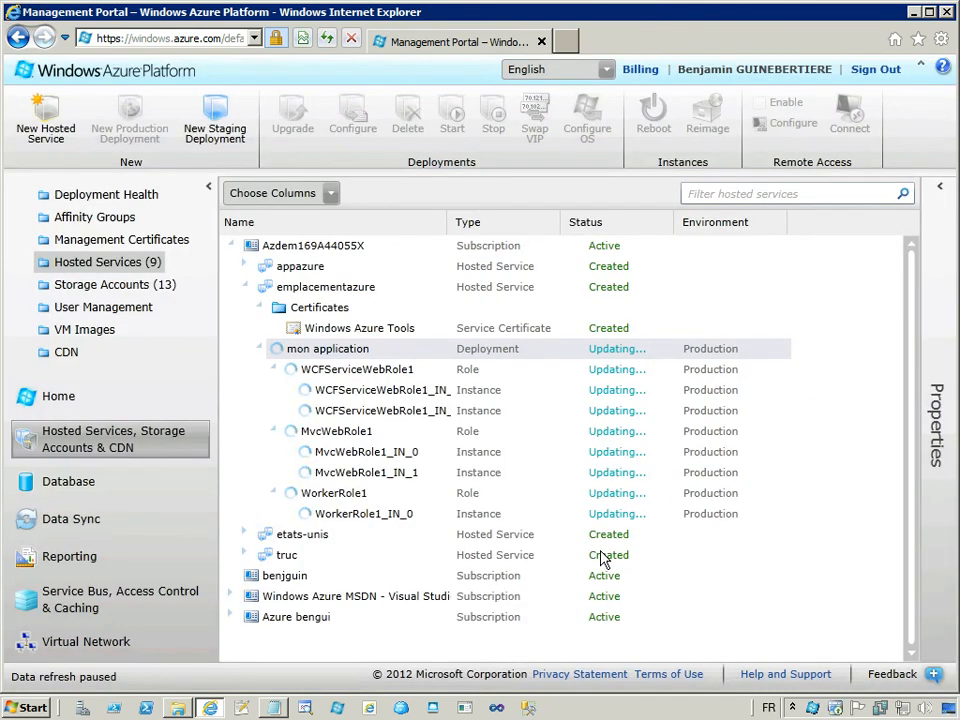
# Step: Show the properties and examine those of the mon application deployment, the WorkerRole1 role and its two instances
pyautogui.click(340, 369)
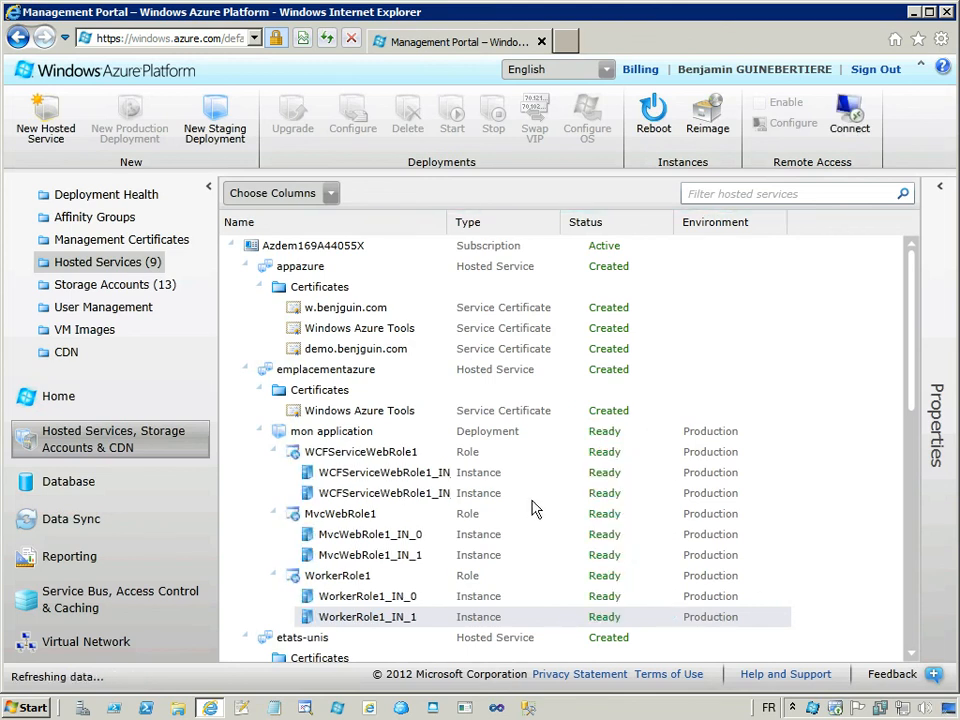
pyautogui.click(940, 187)
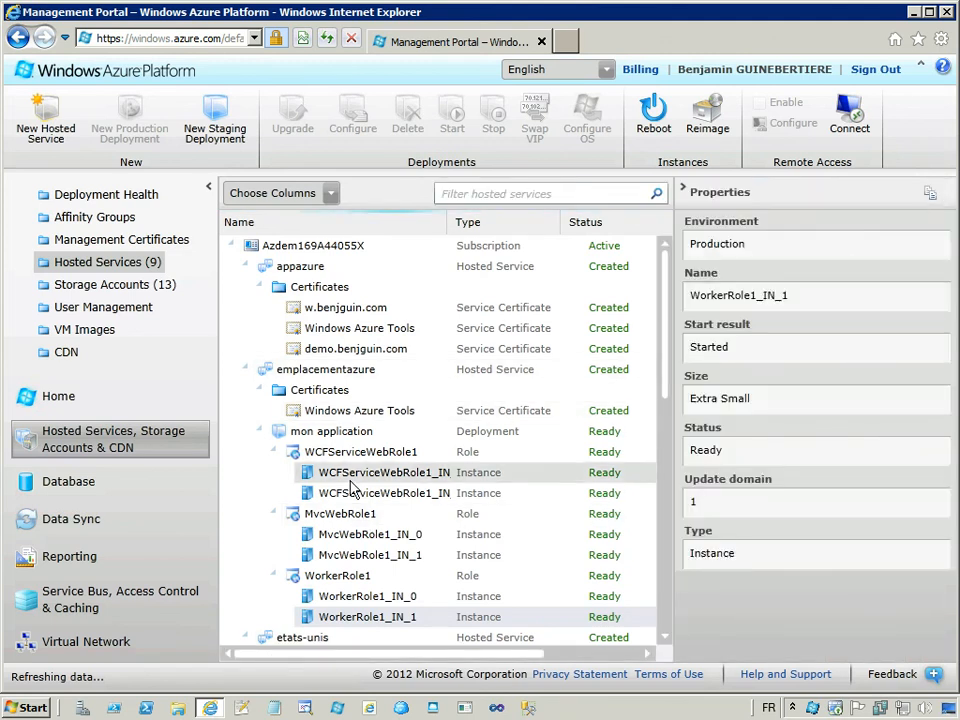
pyautogui.click(327, 437)
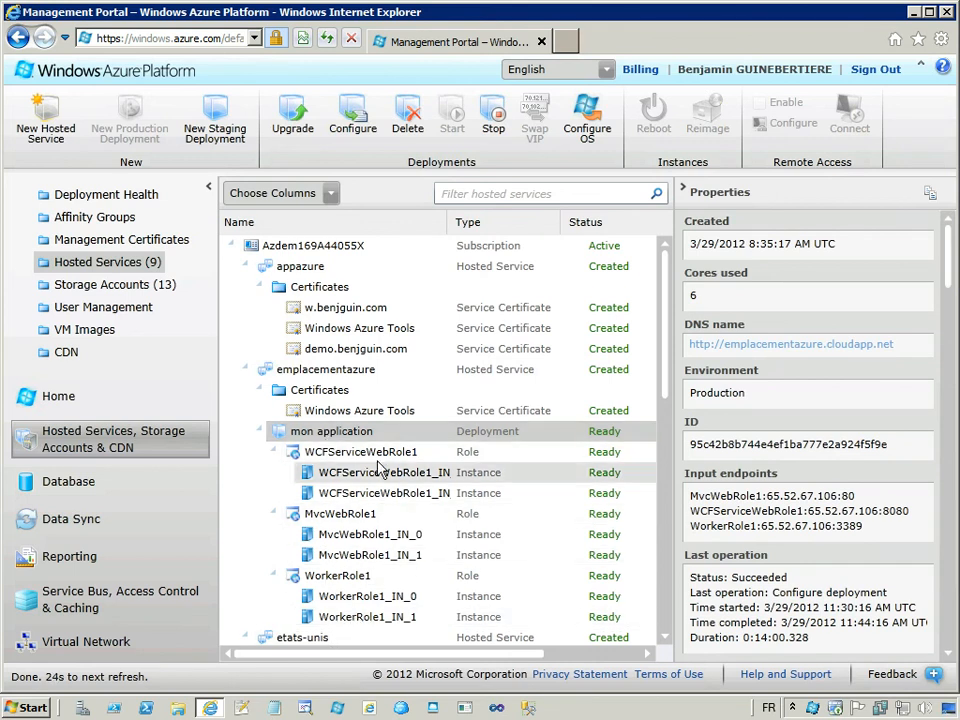
pyautogui.click(400, 617)
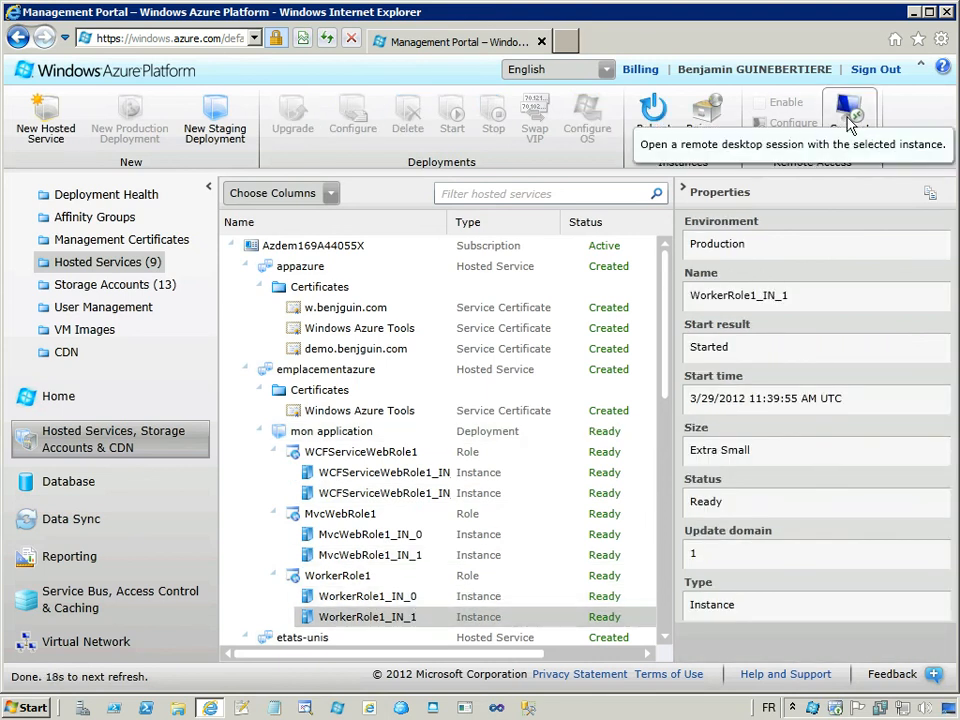
pyautogui.click(343, 575)
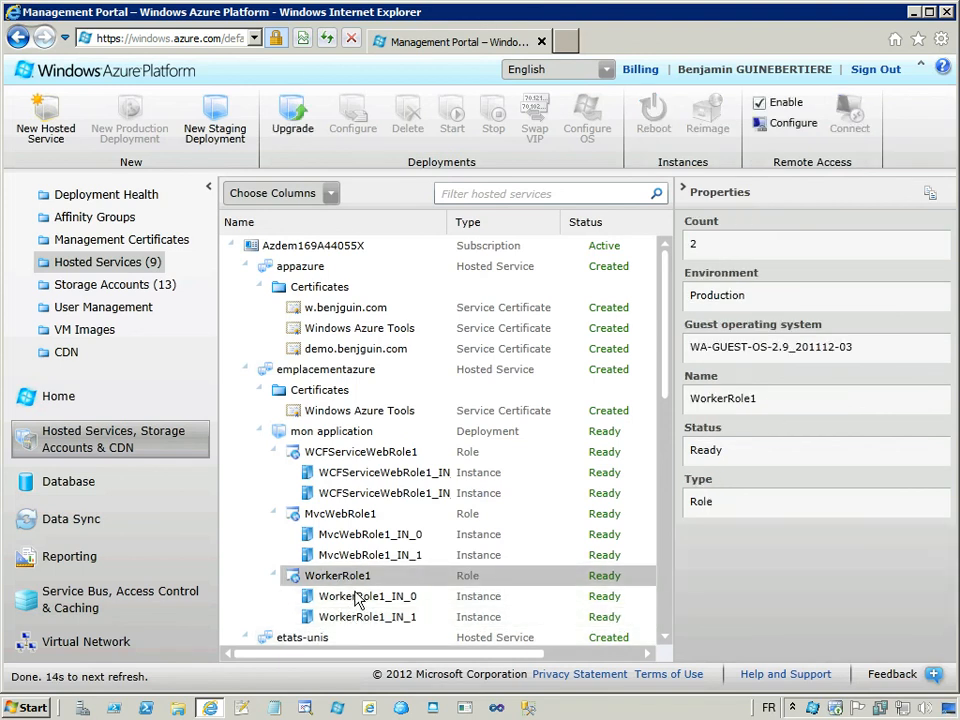
pyautogui.click(356, 596)
pyautogui.click(357, 617)
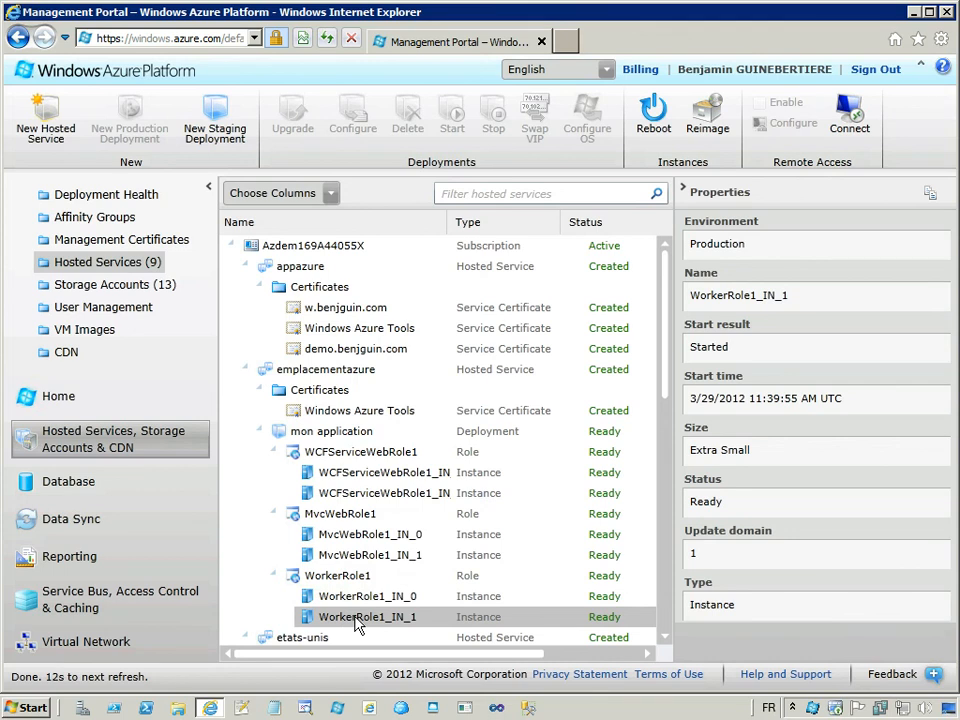